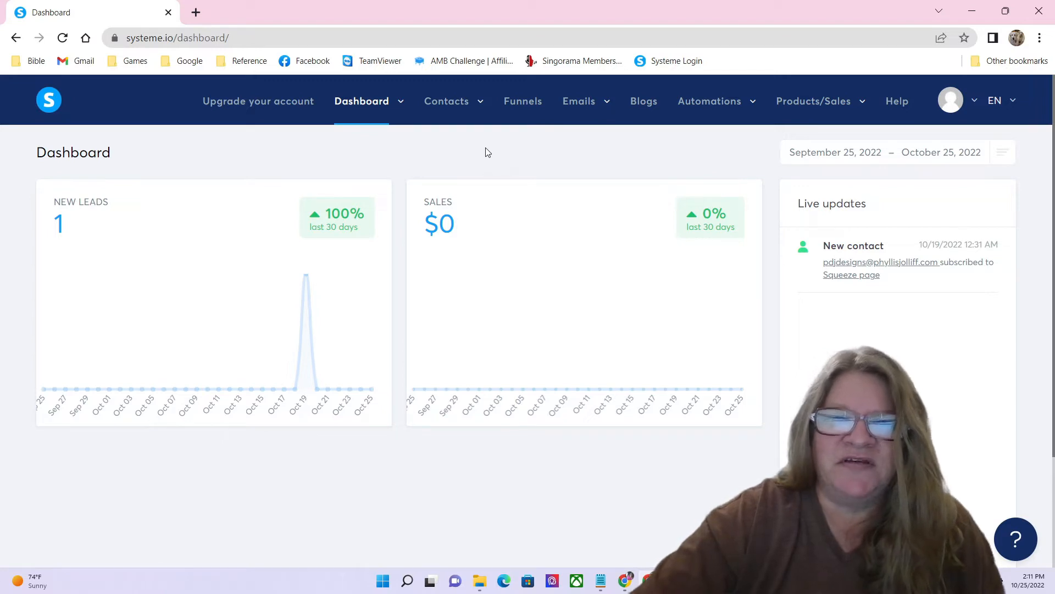
Step: Go to the Funnels list to find the Music funnel
click(537, 108)
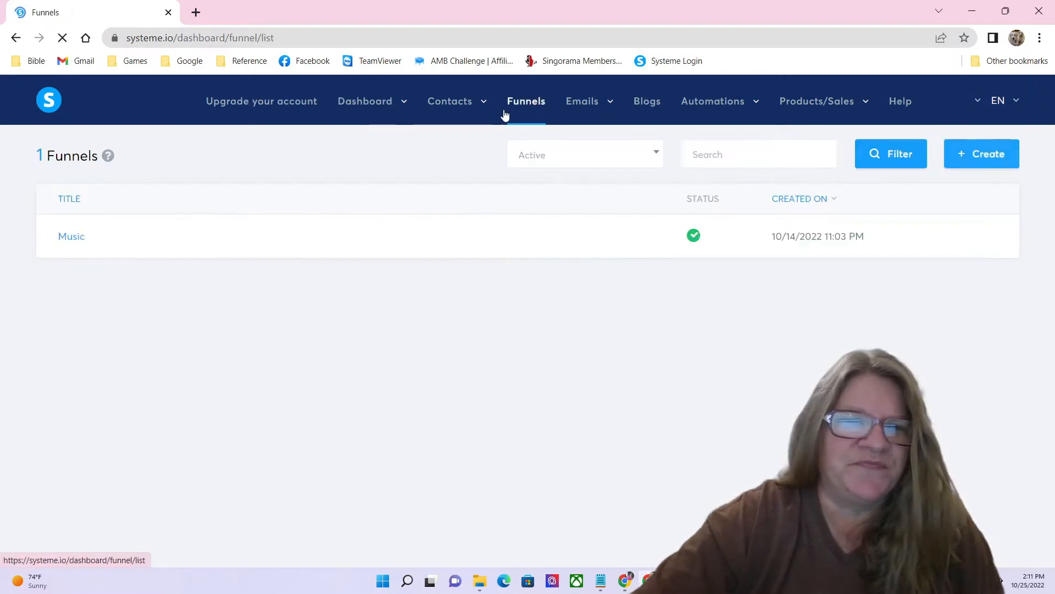
Step: Open the Music funnel and look over its Squeeze page and Offer List steps
click(74, 242)
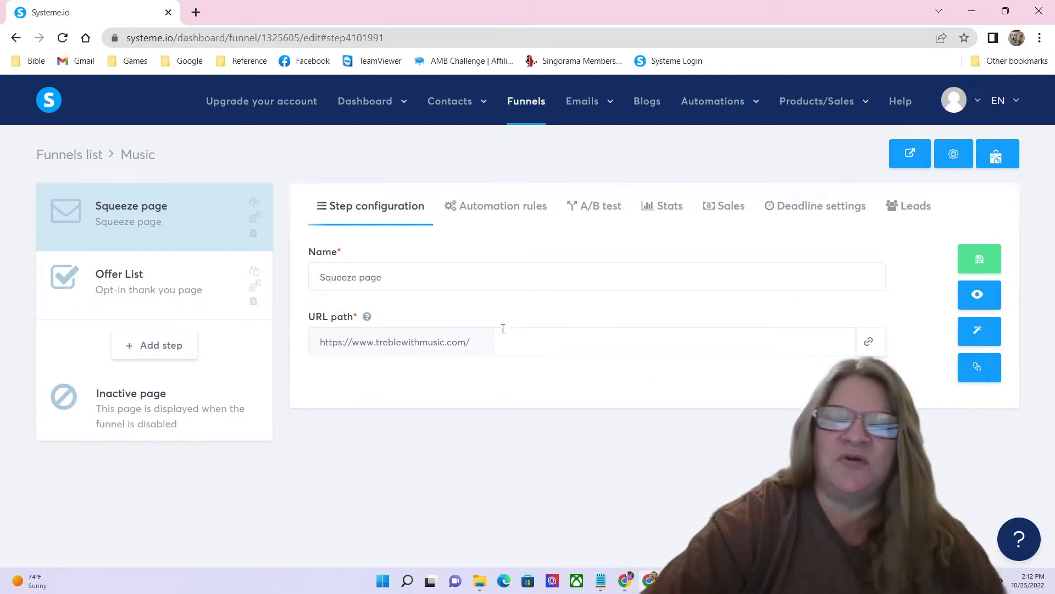
click(137, 281)
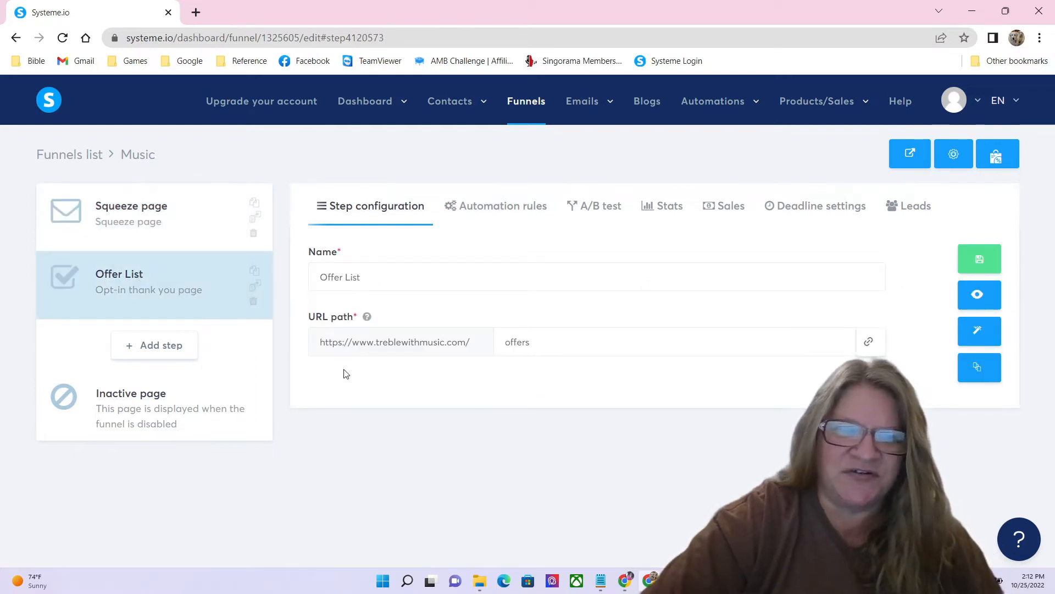
click(156, 220)
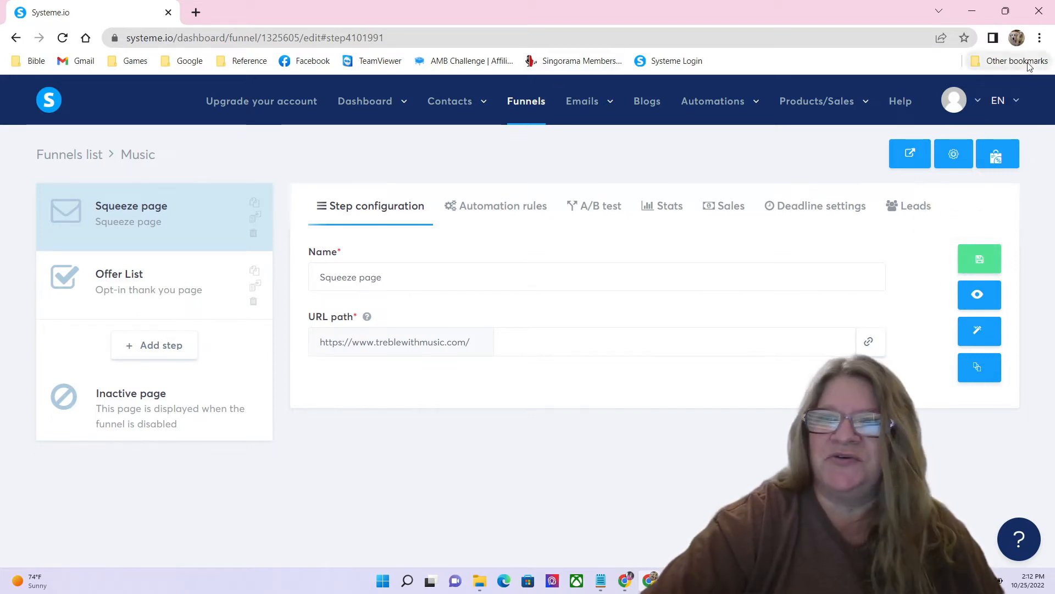
click(197, 12)
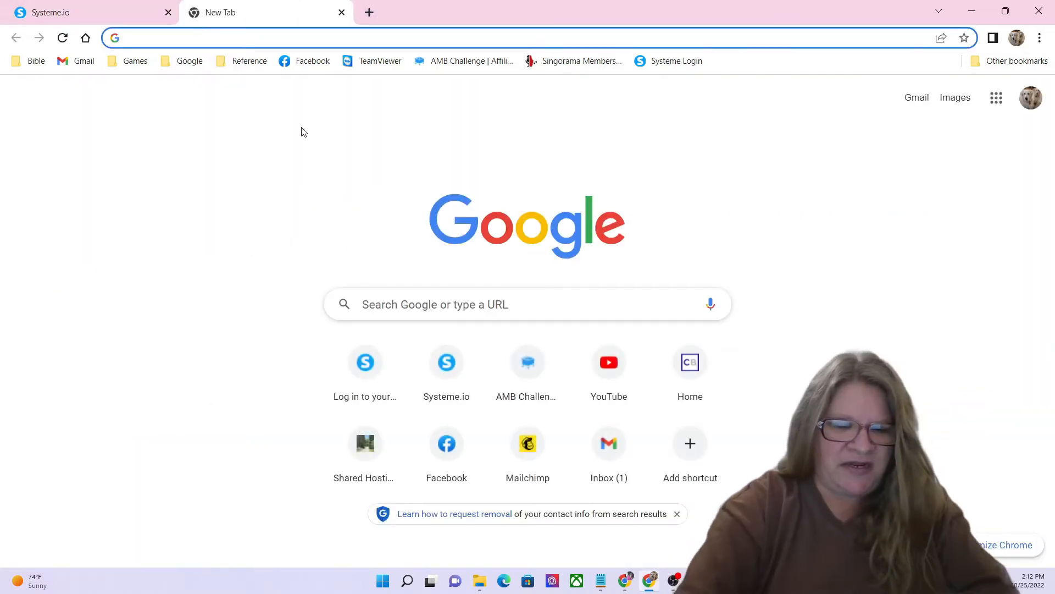
text(treblewithmusic.com)
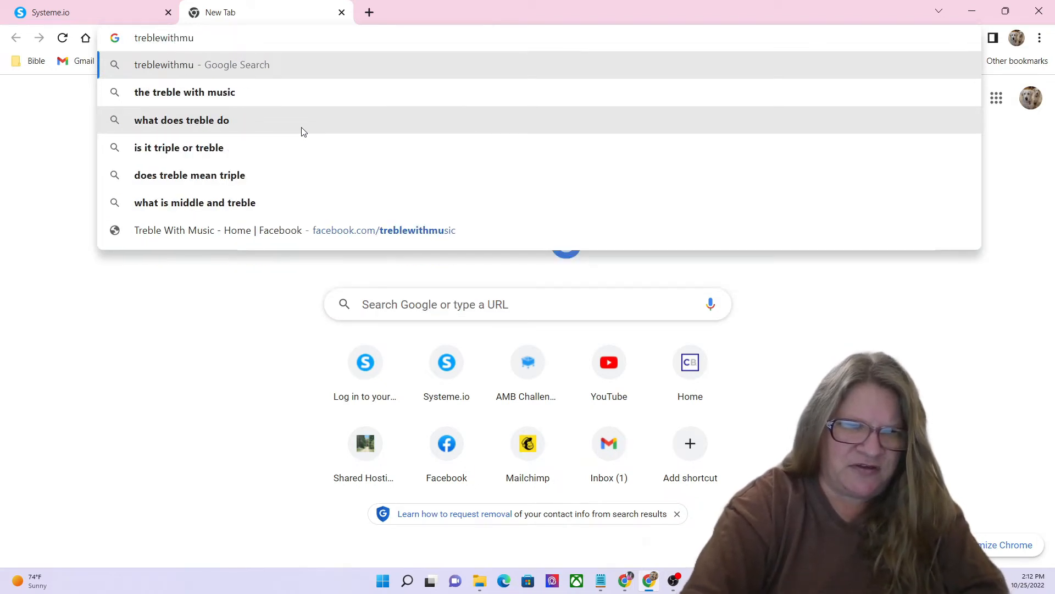
key(Return)
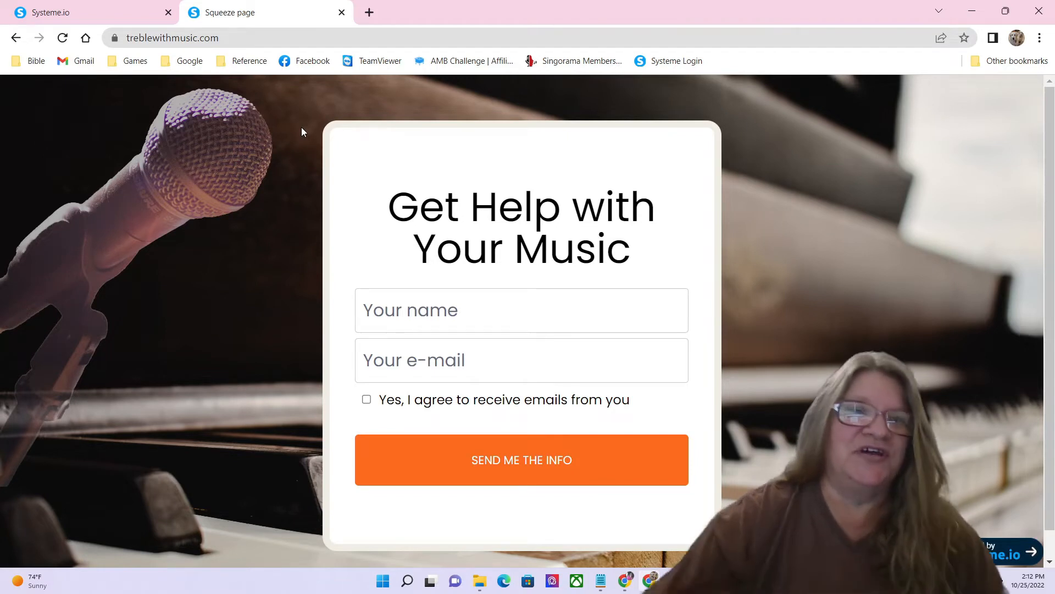
click(341, 12)
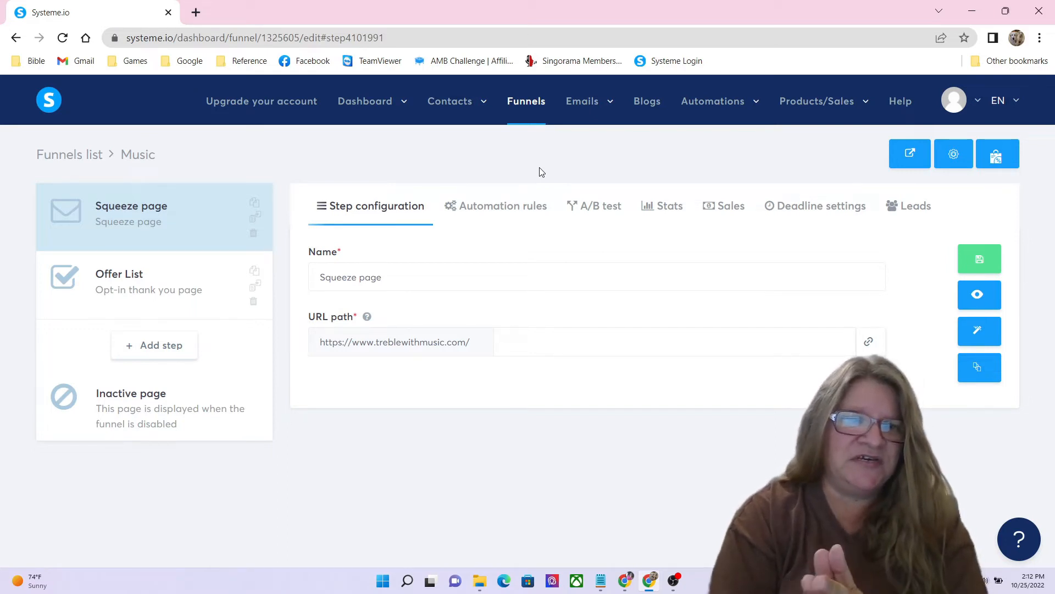
click(138, 279)
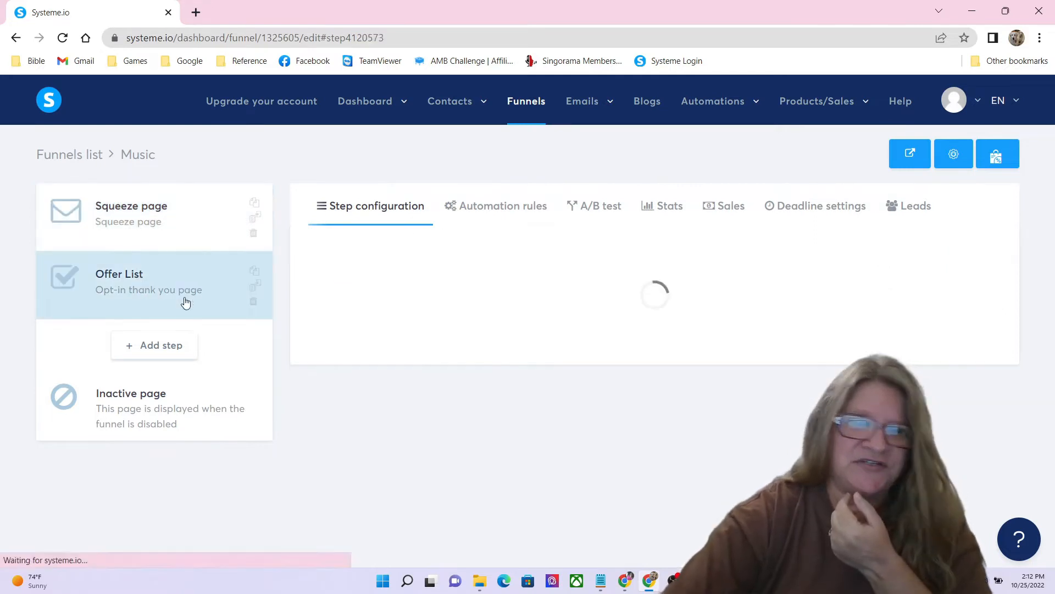
click(965, 302)
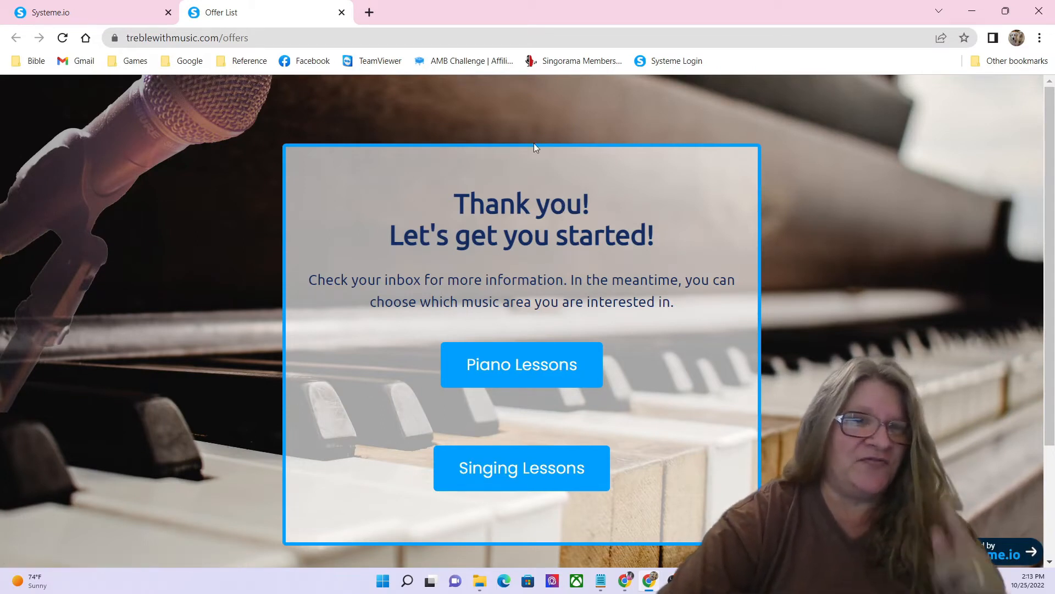
click(341, 12)
click(136, 233)
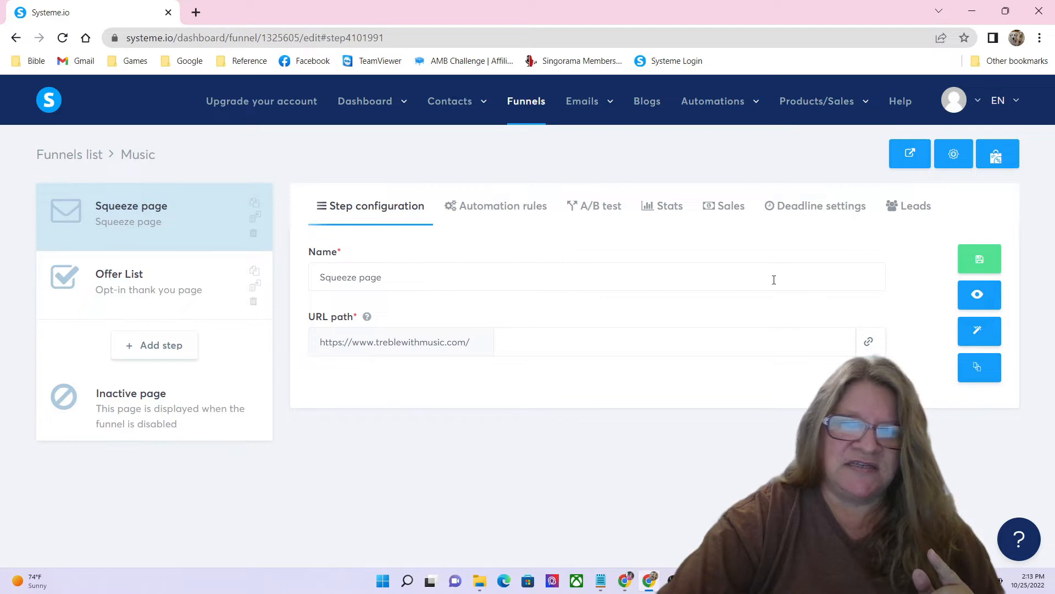
click(979, 294)
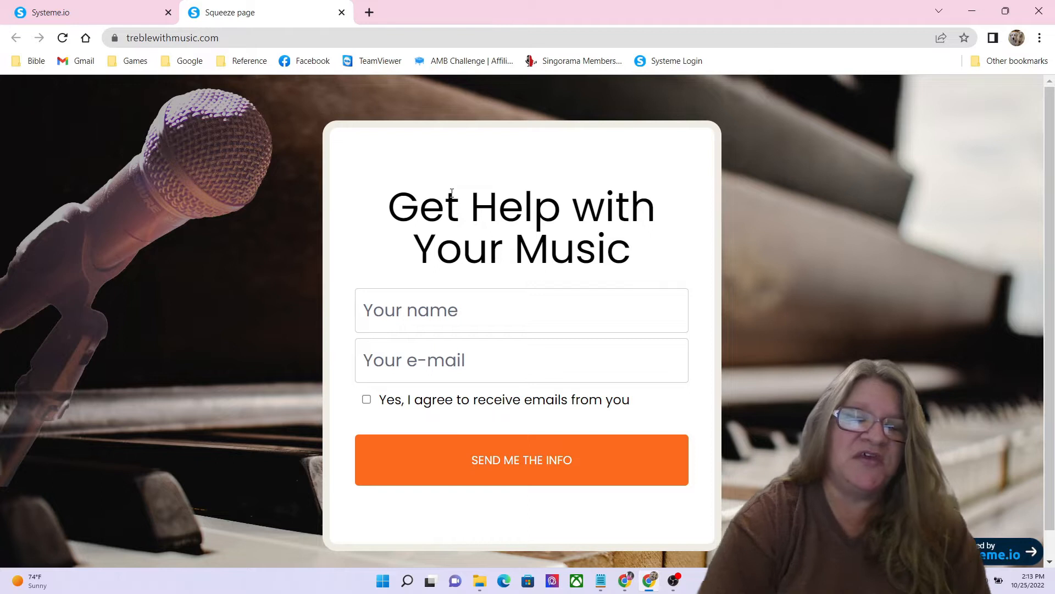
click(342, 12)
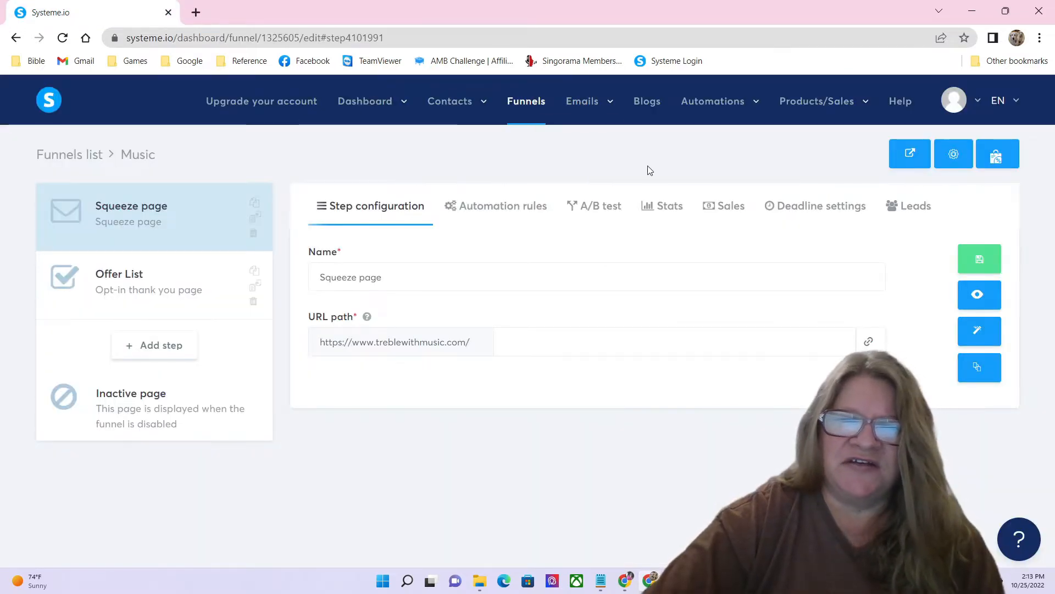
Step: Create an email campaign named 'Music' under Emails > Campaigns and open it
mouse_move(599, 105)
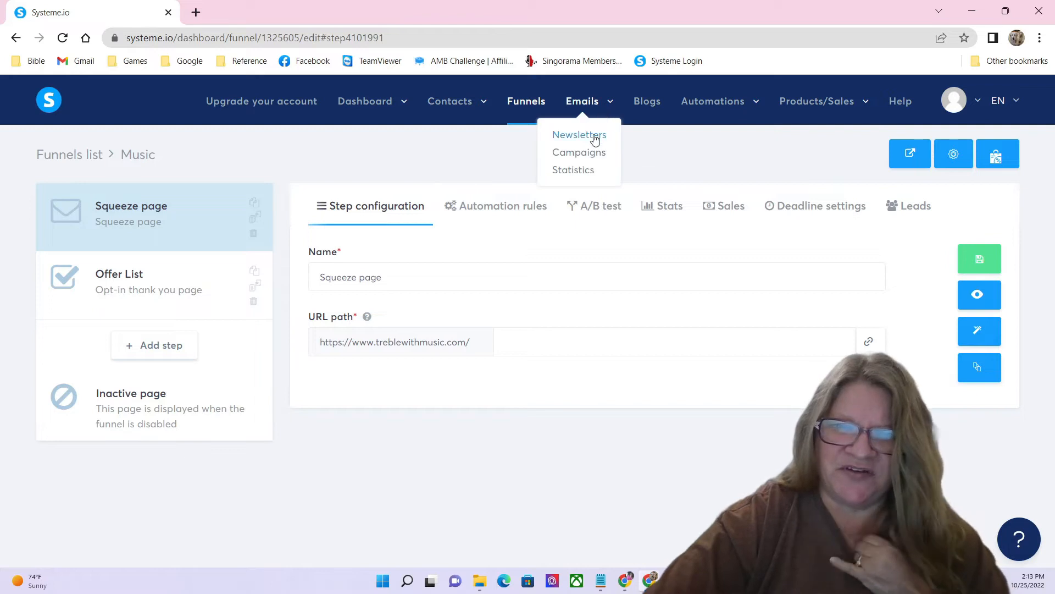
click(598, 158)
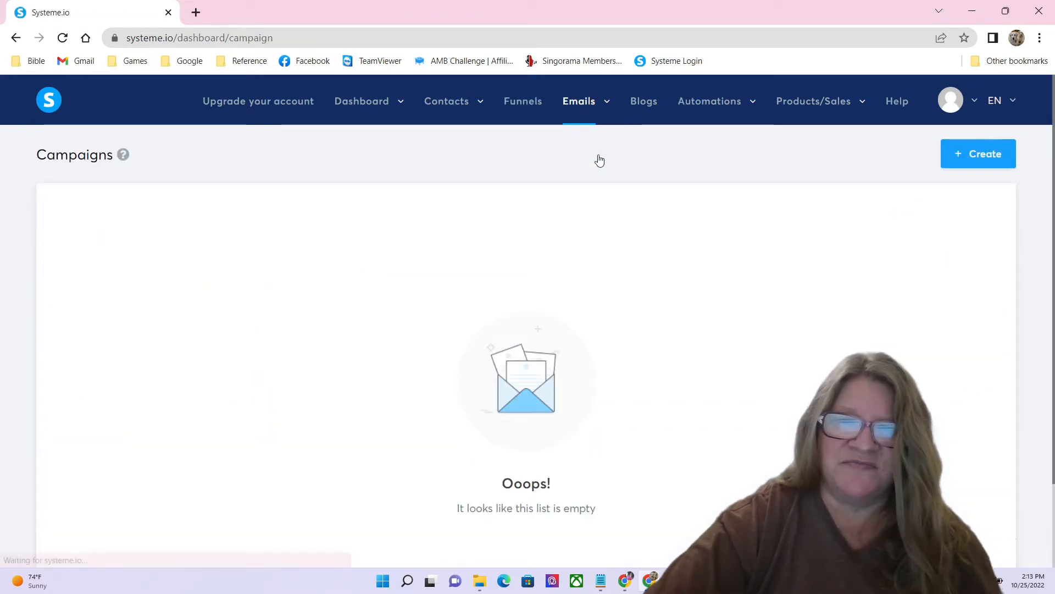
click(958, 158)
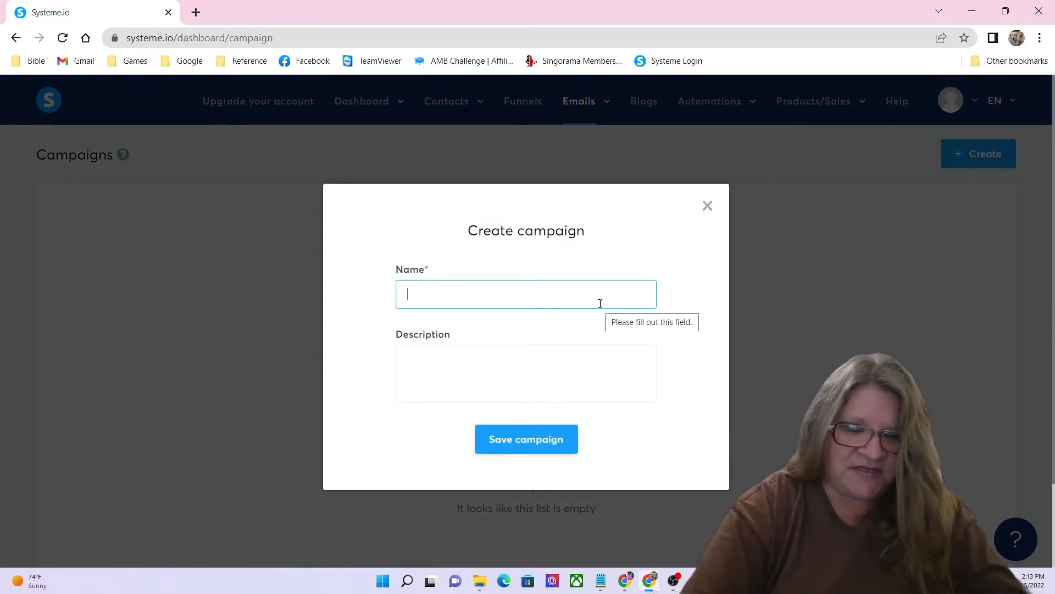
text(Music)
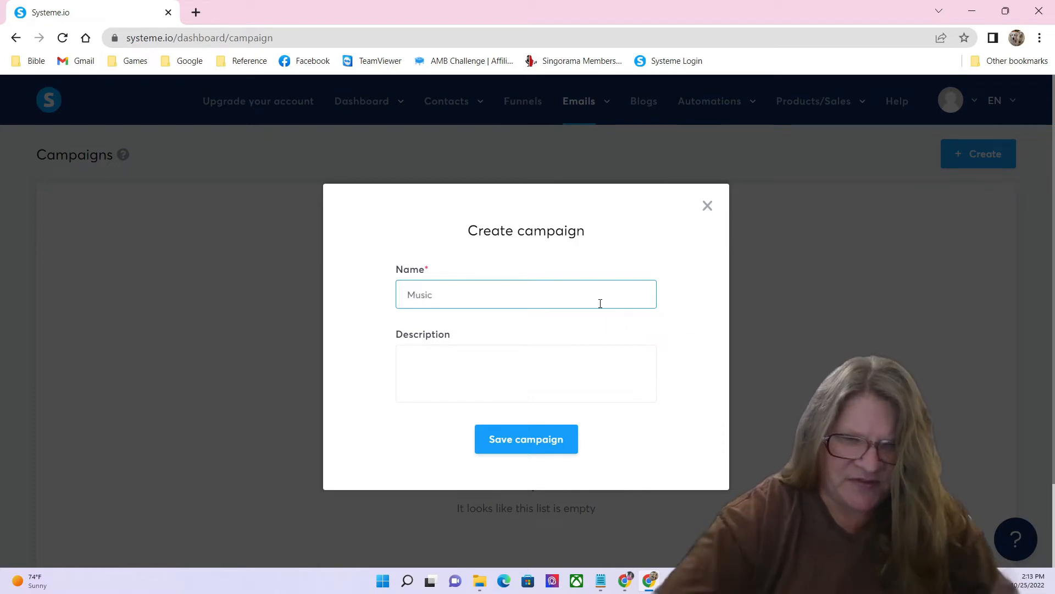
click(506, 382)
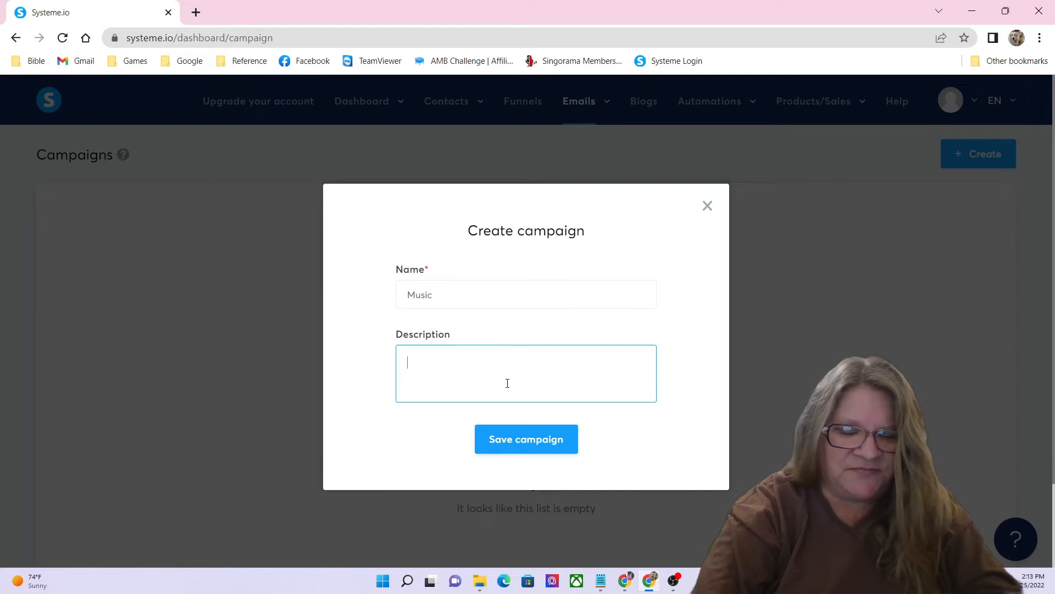
click(523, 451)
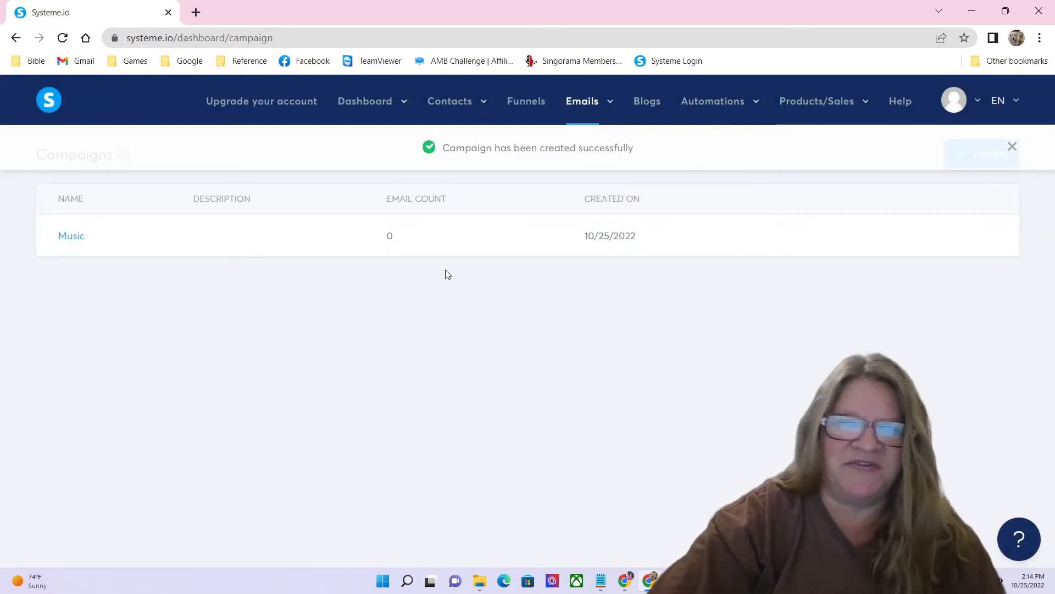
click(80, 240)
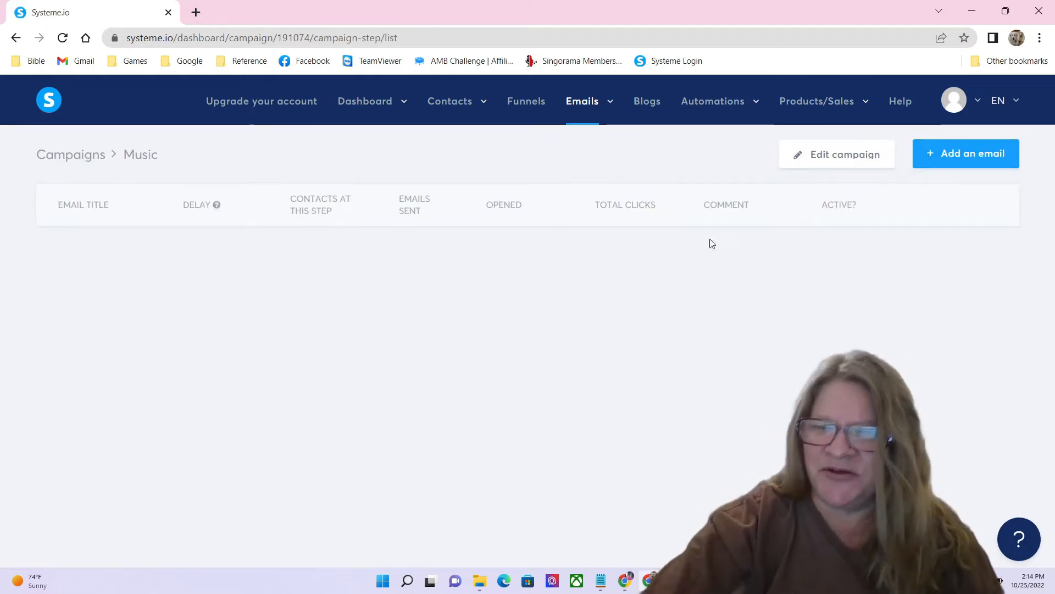
Step: Add an email to the campaign, replacing the sender address with one on treblewithmusic.com
click(958, 158)
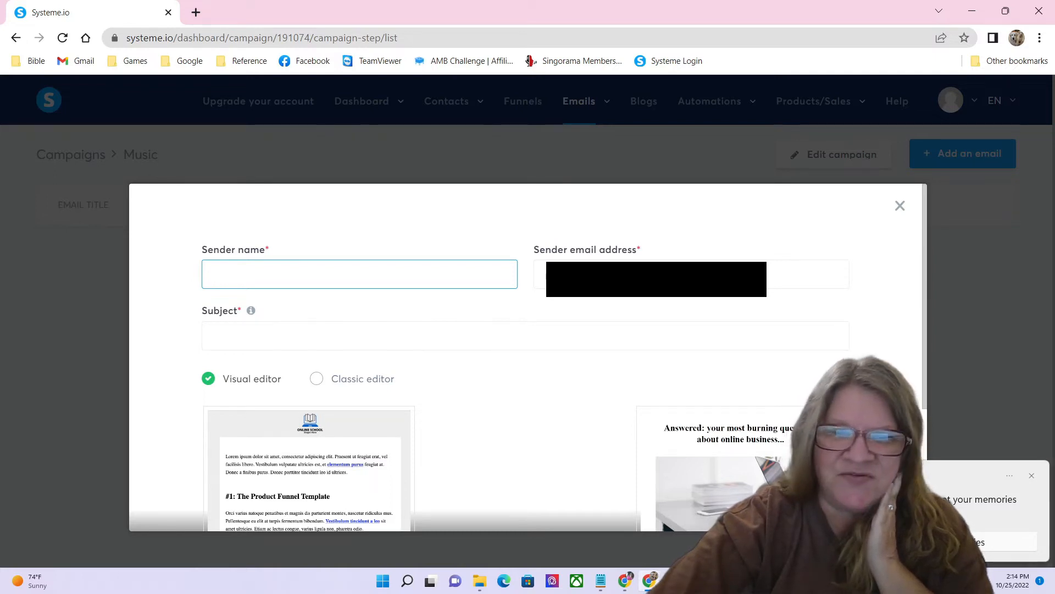
click(692, 274)
drag(759, 279, 546, 282)
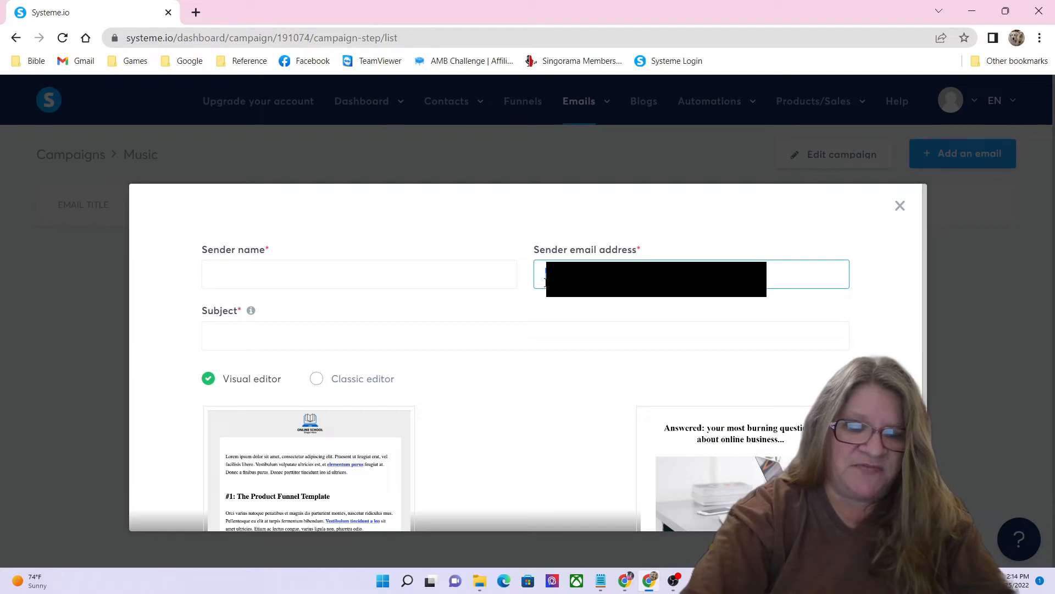
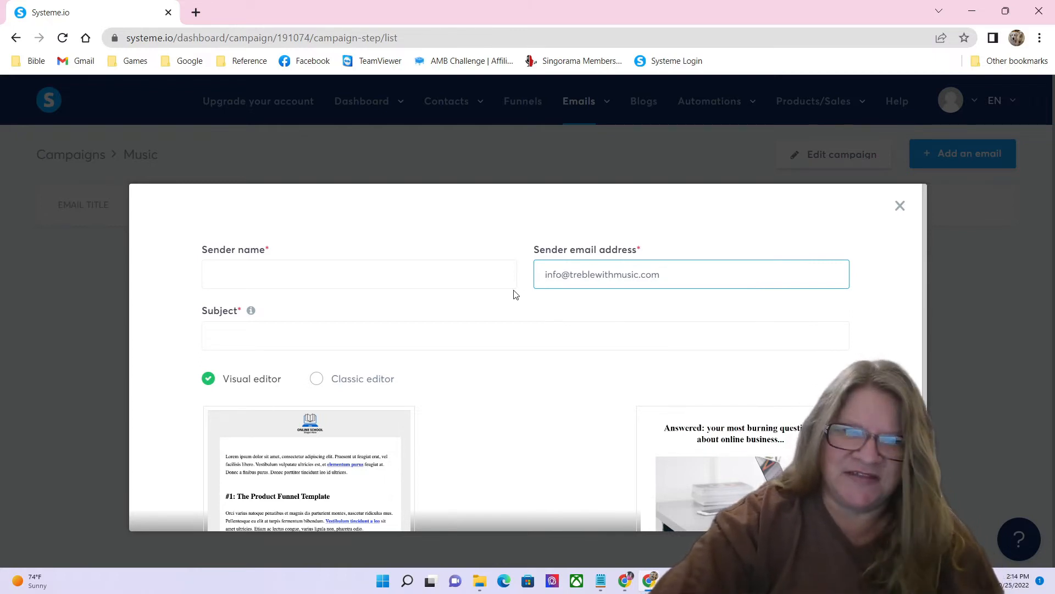
Step: Enter the sender's name and the subject 'Thanks for Reaching Out to Treble with Music'
click(316, 277)
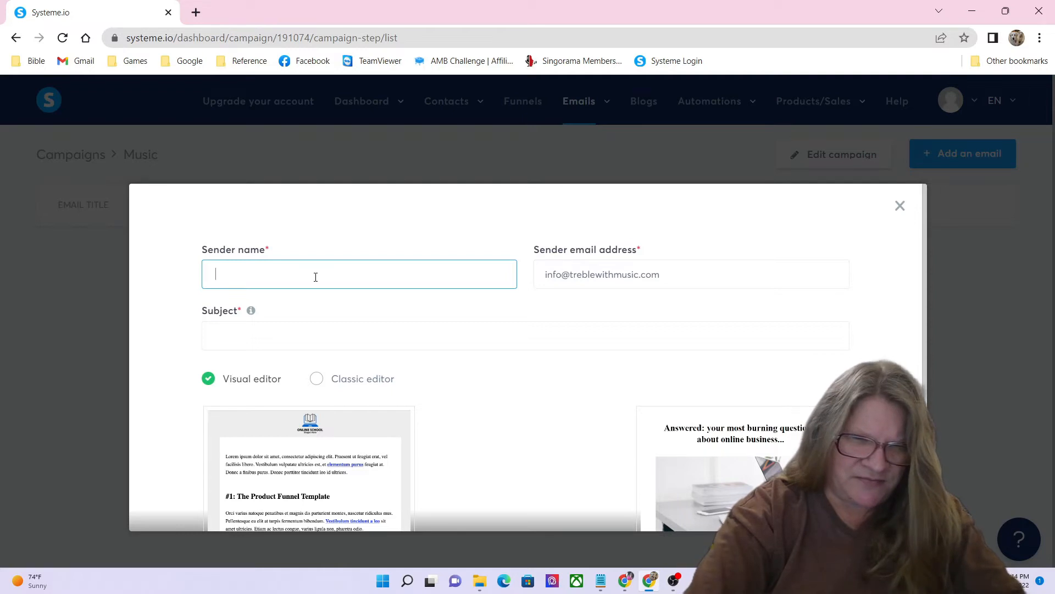
text(P)
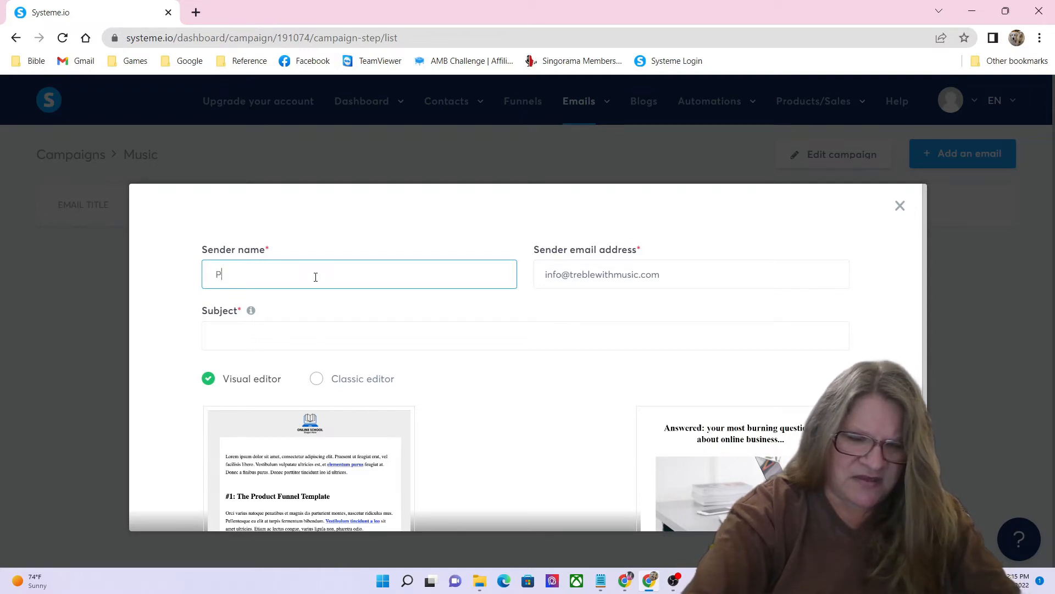
text(hyllis)
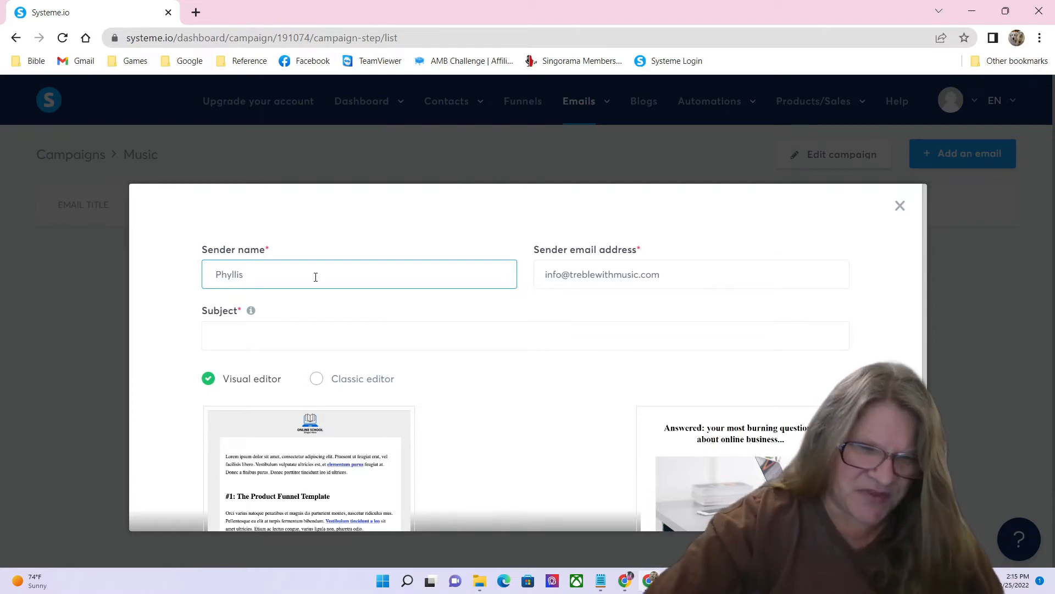
click(289, 336)
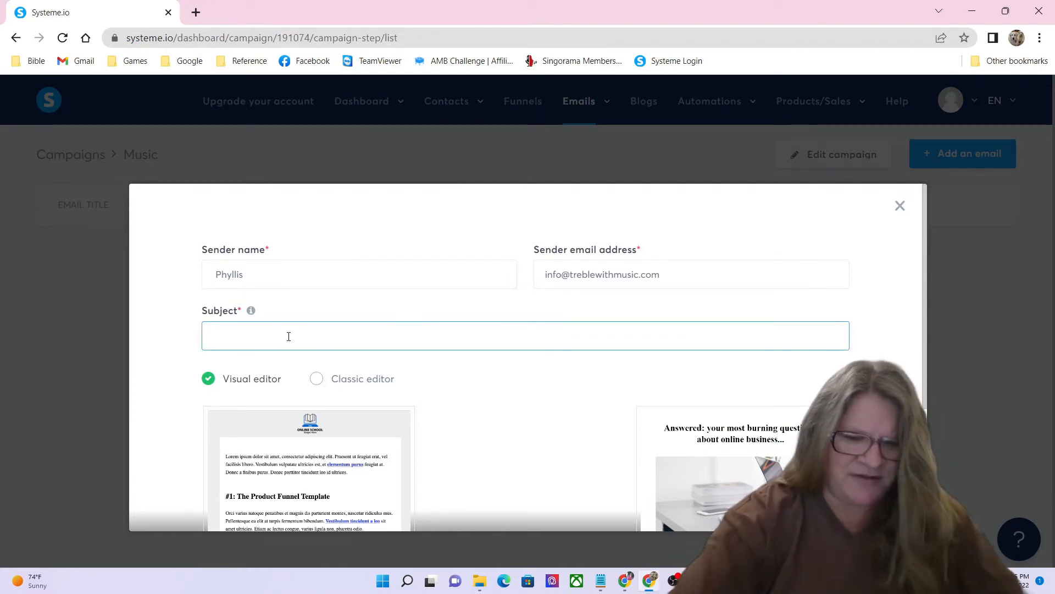
text(Thanks for)
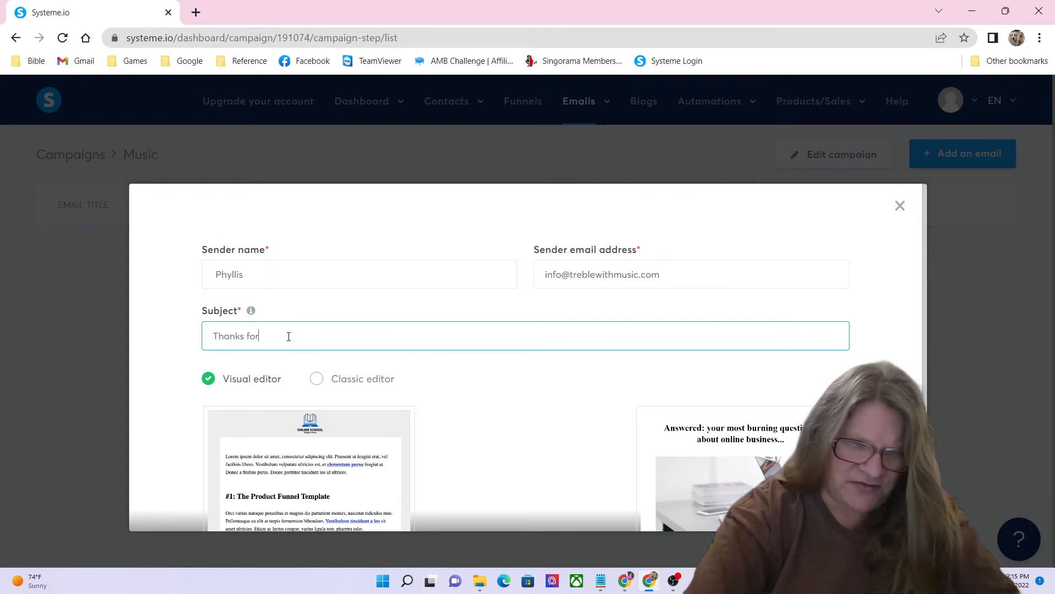
text( Reach)
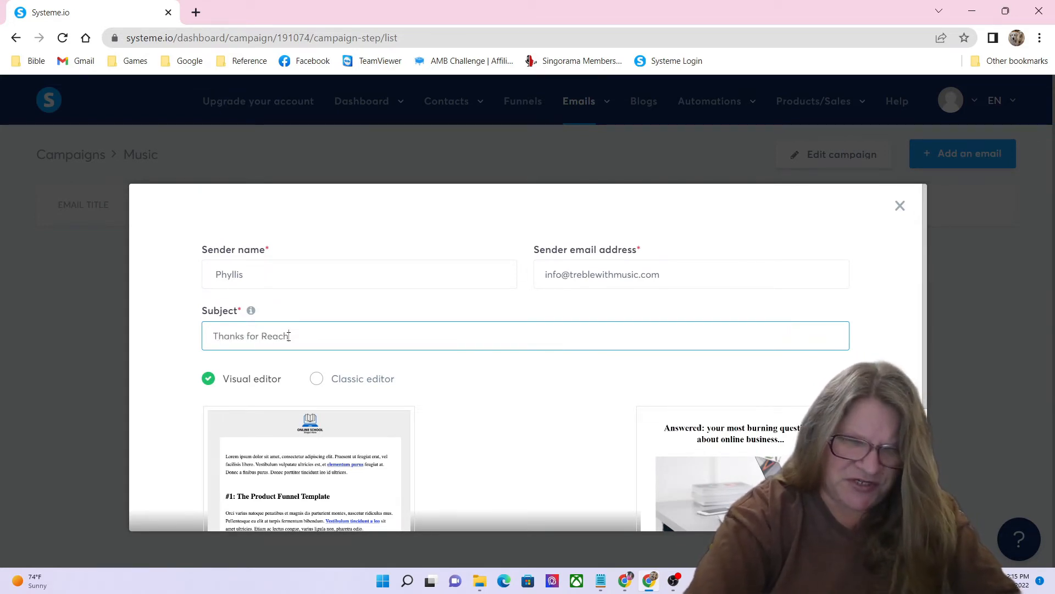
text(ing Out )
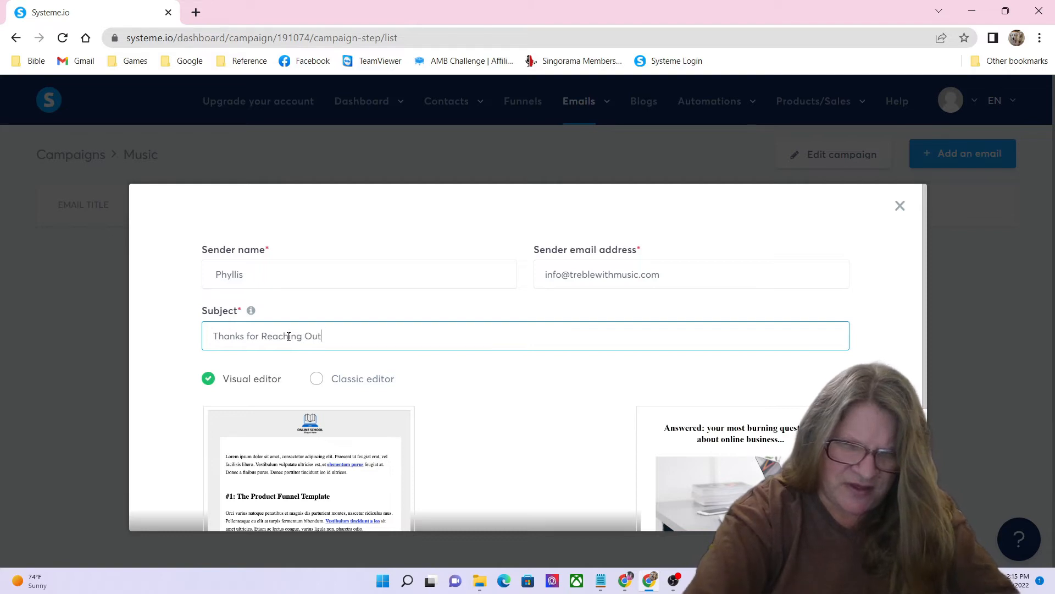
text(to Treble with Music)
Step: Choose the Classic editor and create the email
scroll(501, 370, down, 3)
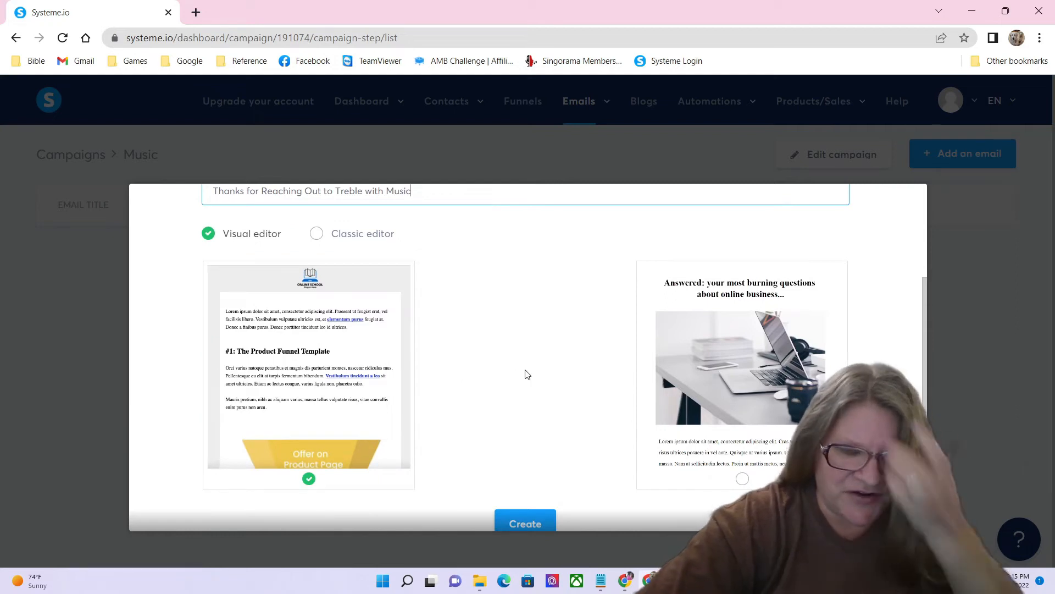
scroll(571, 345, down, 1)
scroll(523, 341, up, 1)
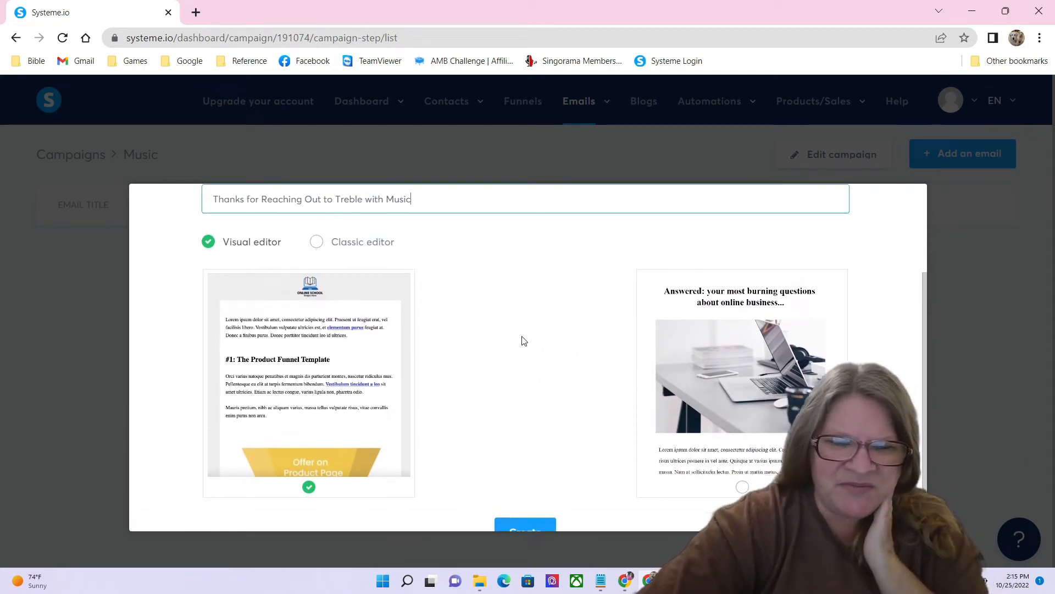
scroll(523, 342, up, 3)
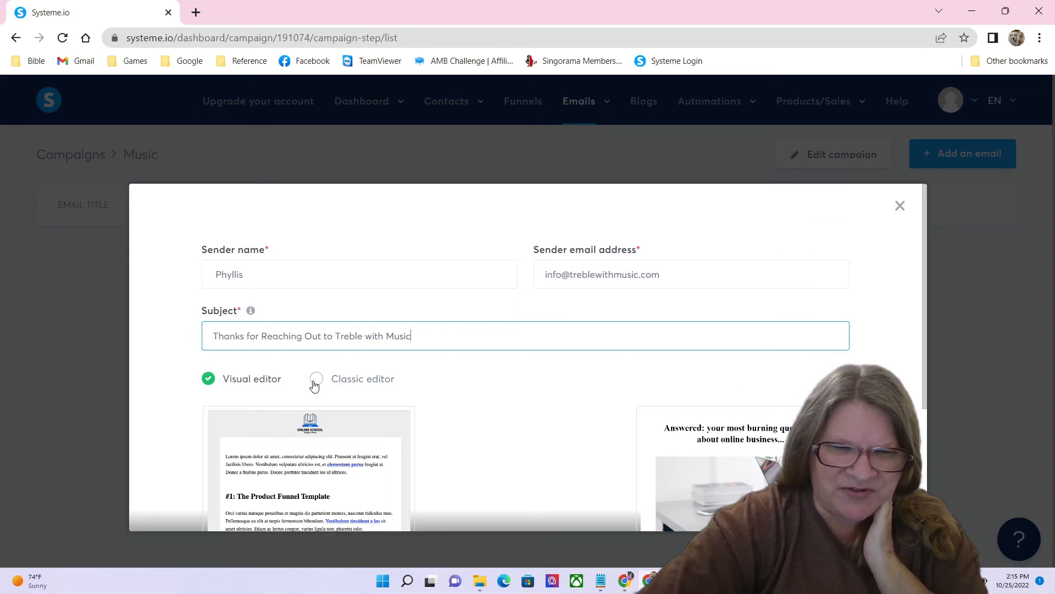
click(316, 381)
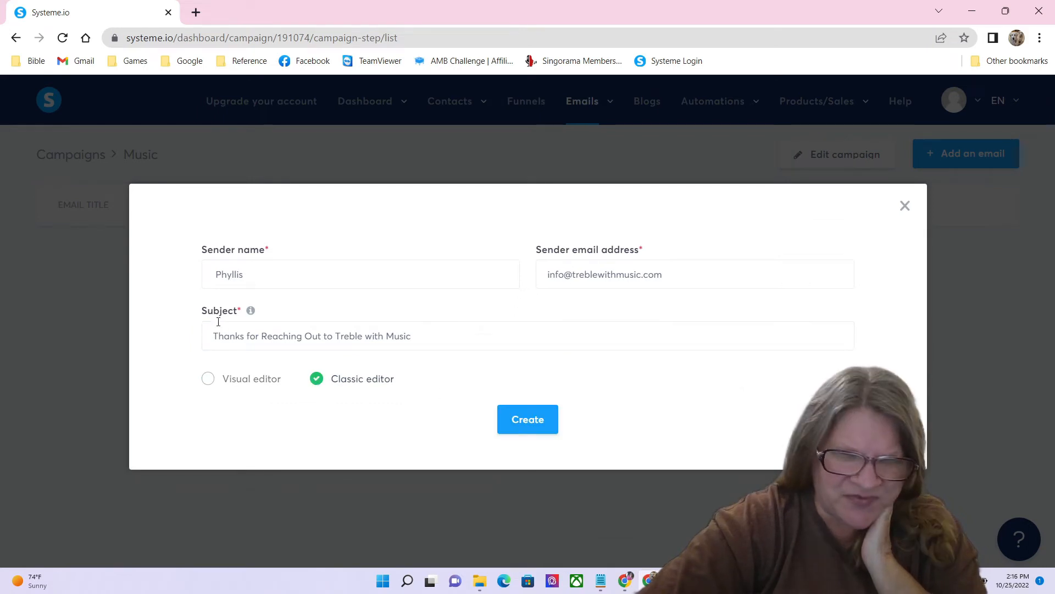
mouse_move(255, 314)
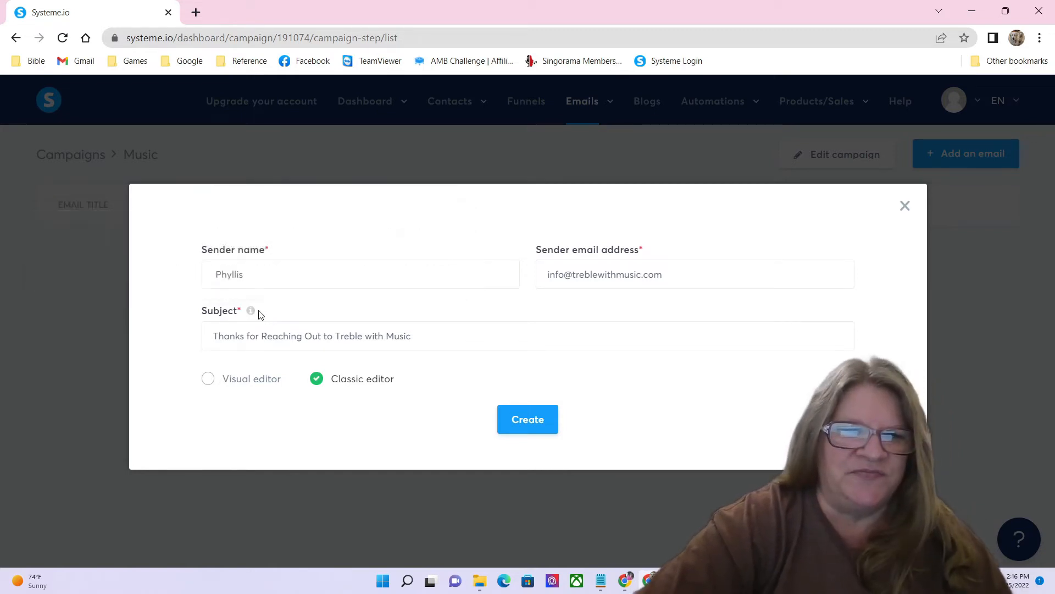
click(536, 426)
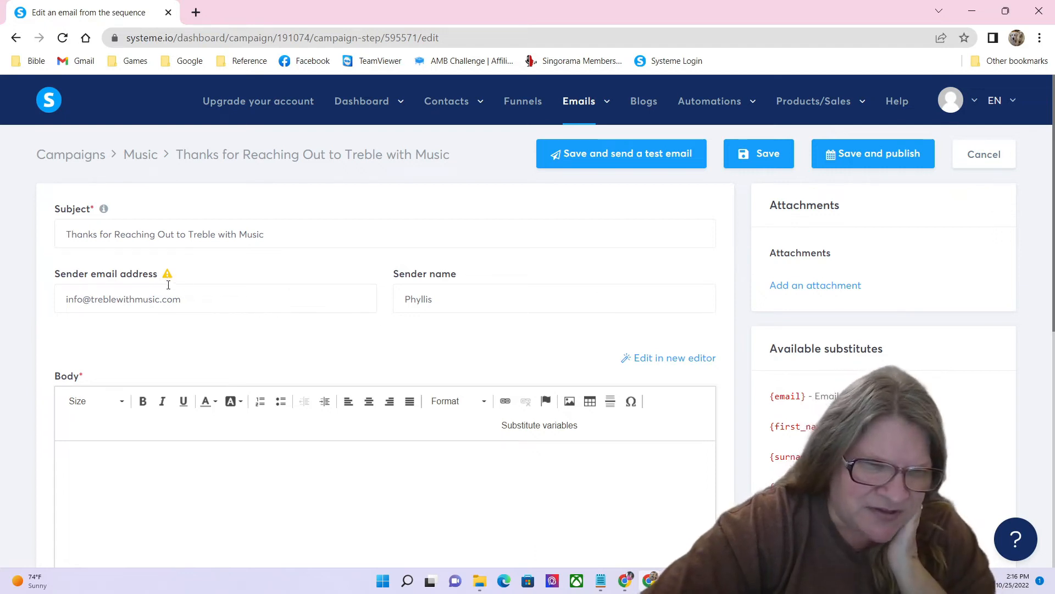
Step: Check the sender warning on the empty email, then bring up the Notepad draft
mouse_move(168, 278)
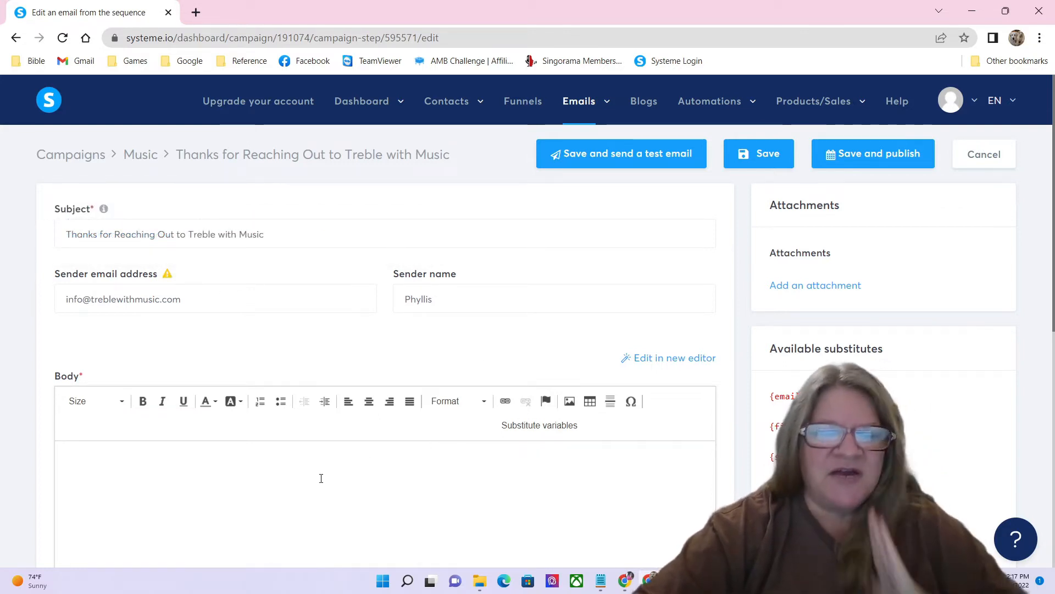
click(601, 580)
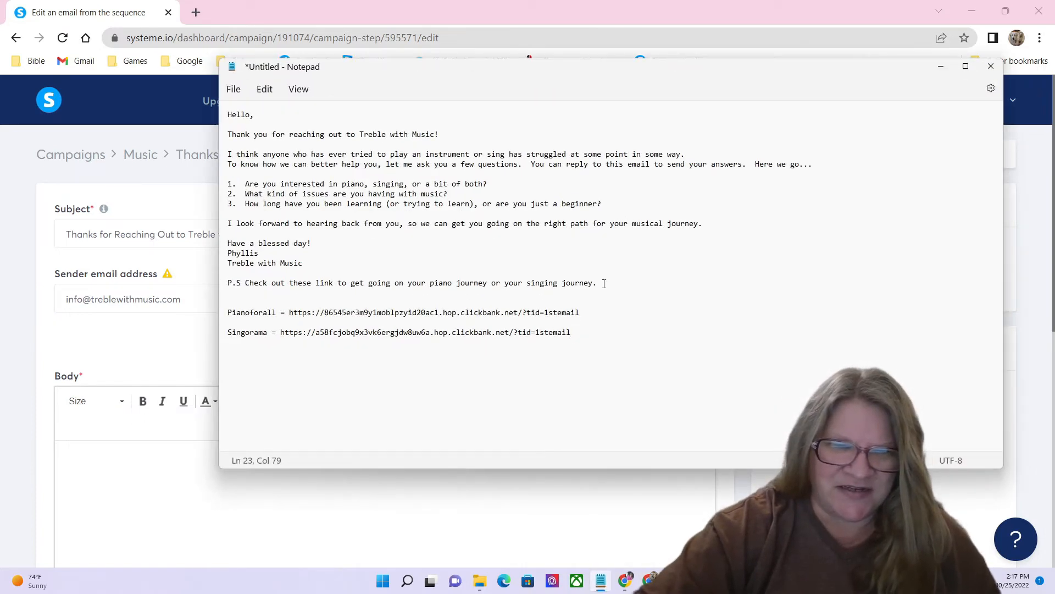
Step: Select the Notepad draft text from 'Hello,' through the P.S. line
drag(604, 282, 224, 122)
key(ctrl+c)
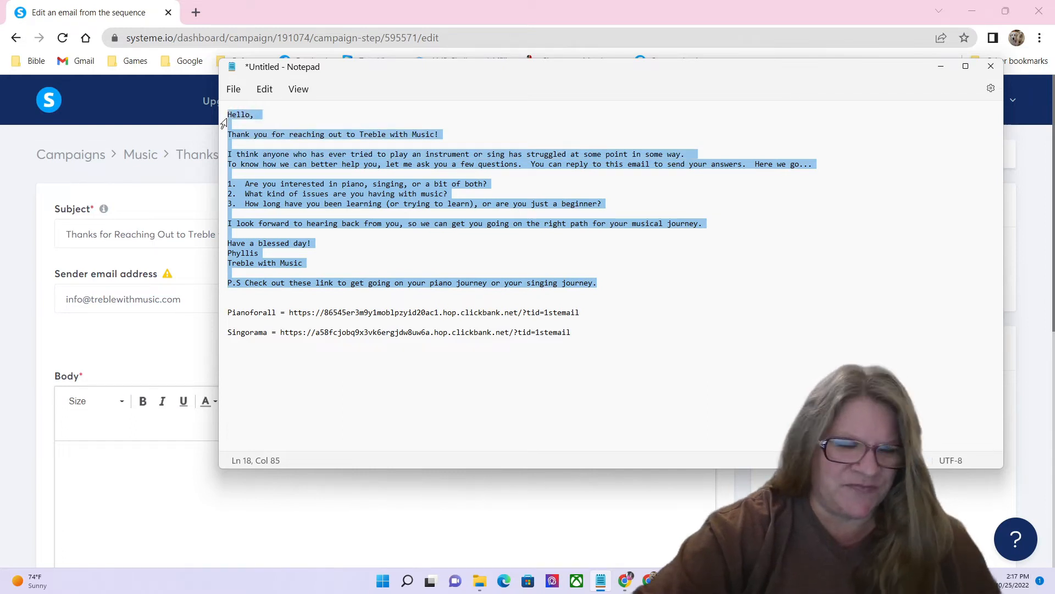
click(115, 511)
Step: Paste the draft message into the email body and select the {first_name} placeholder
key(ctrl+v)
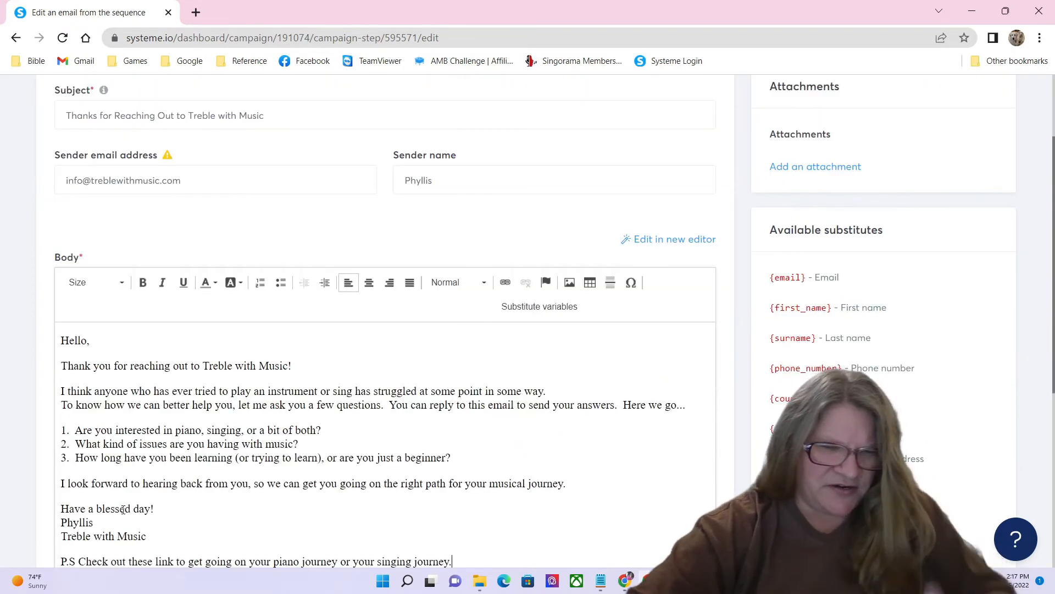
scroll(301, 519, down, 1)
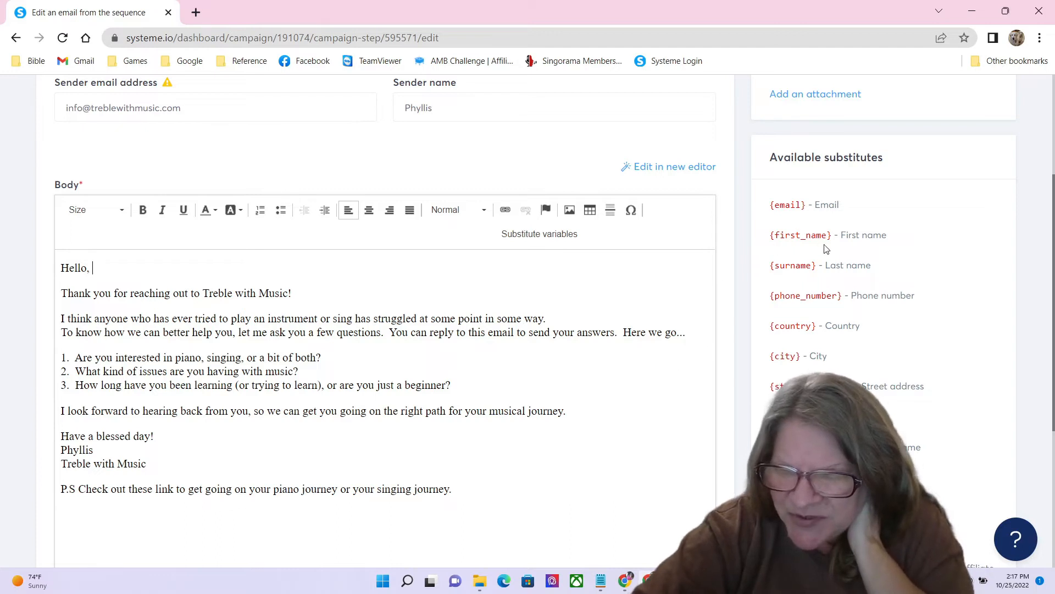
drag(832, 236, 773, 245)
key(ctrl+c)
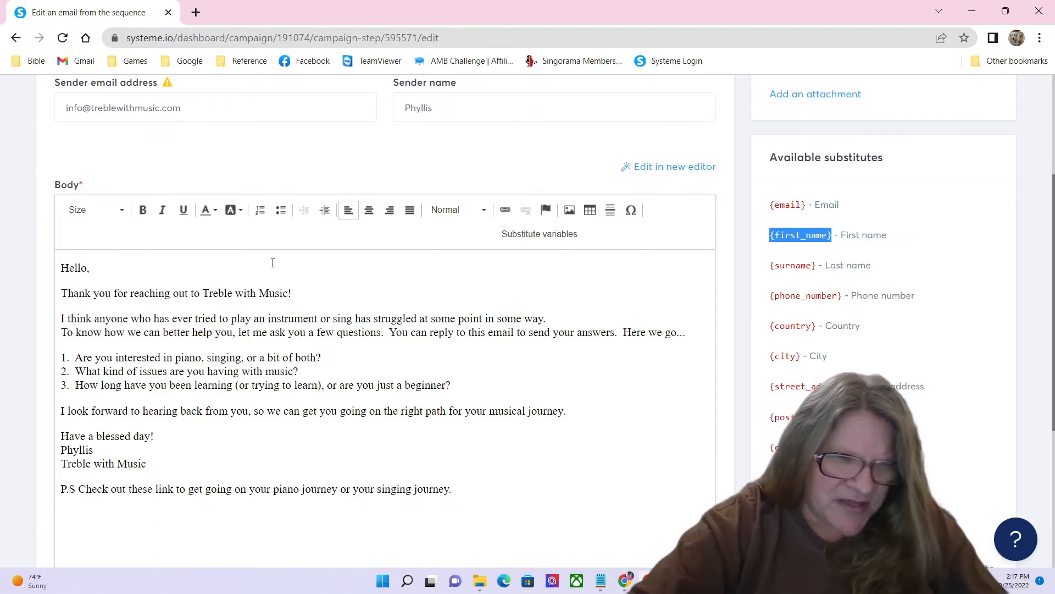
Step: Insert the {first_name} placeholder after 'Hello,' in the greeting
click(139, 261)
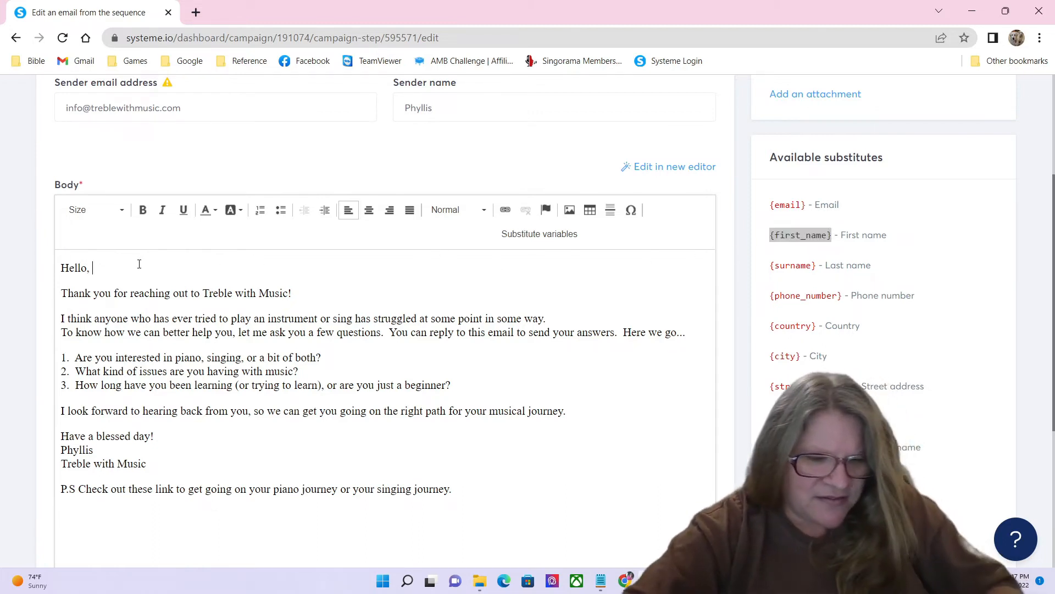
key(ctrl+v)
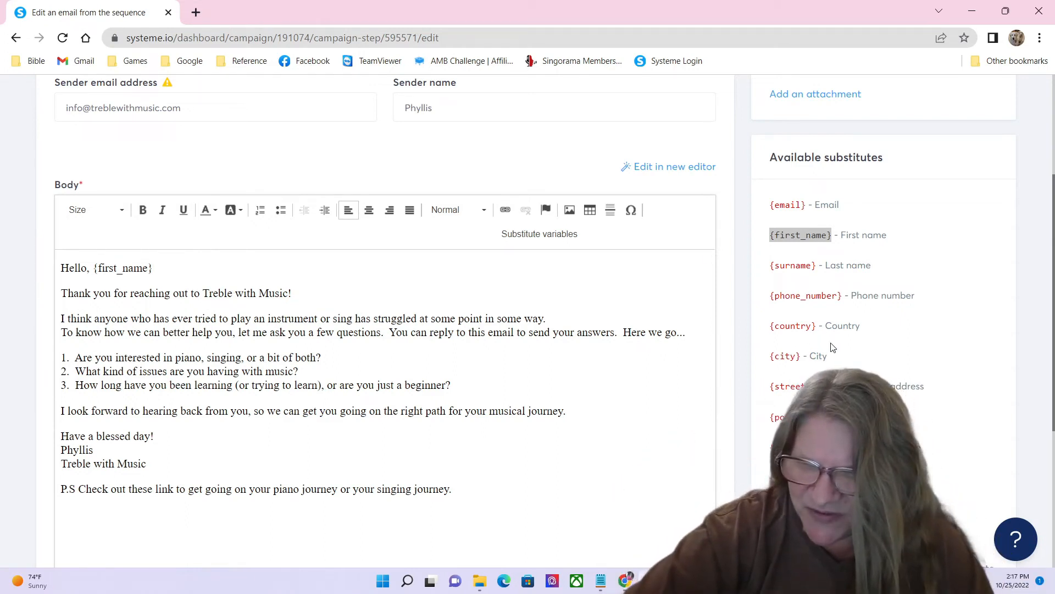
scroll(847, 311, down, 4)
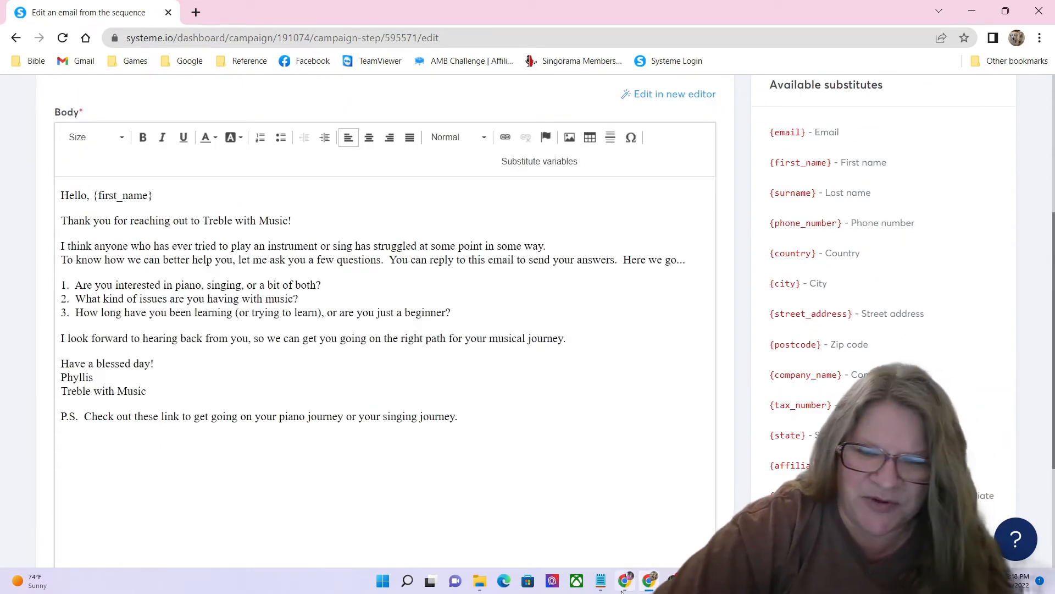
Step: Copy the Pianoforall link address from the Notepad draft
click(601, 581)
click(553, 372)
drag(586, 312, 289, 312)
key(ctrl+c)
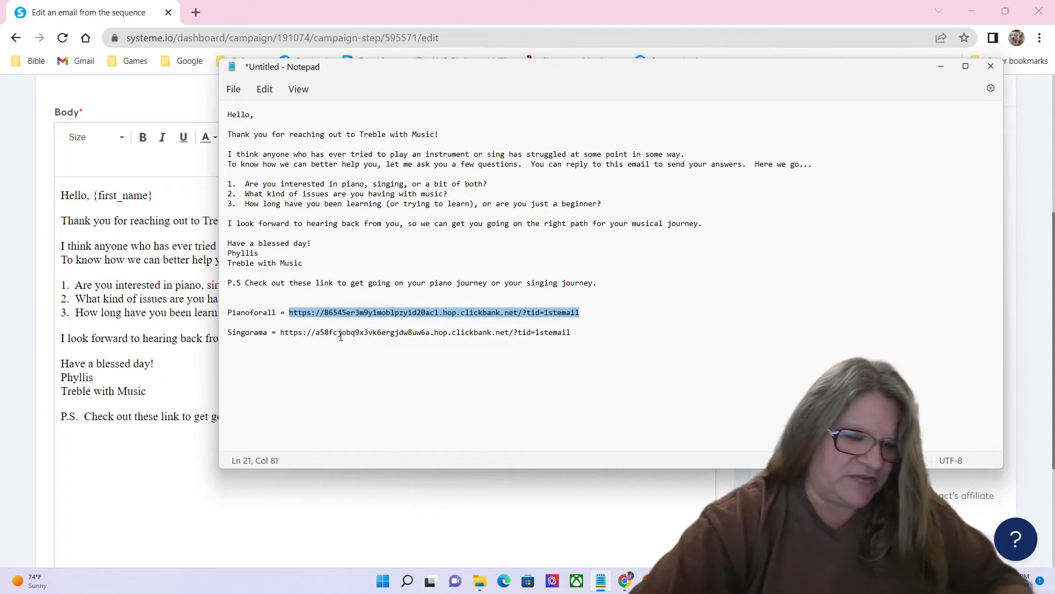
click(112, 479)
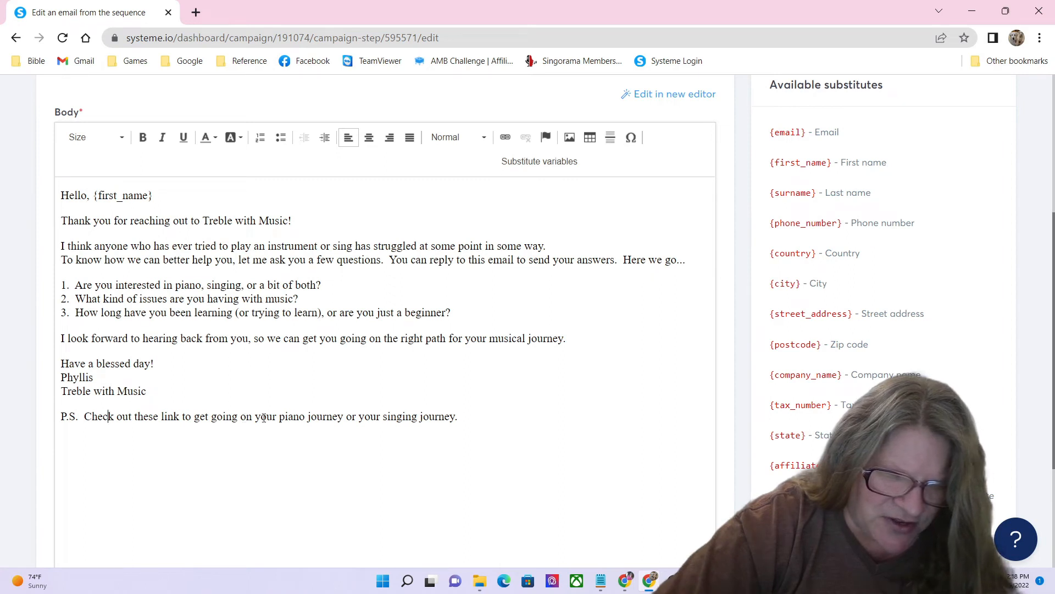
Step: Turn 'your piano journey' into a link to the Pianoforall ClickBank URL, displayed as YOUR PIANO JOURNEY
drag(256, 416, 344, 419)
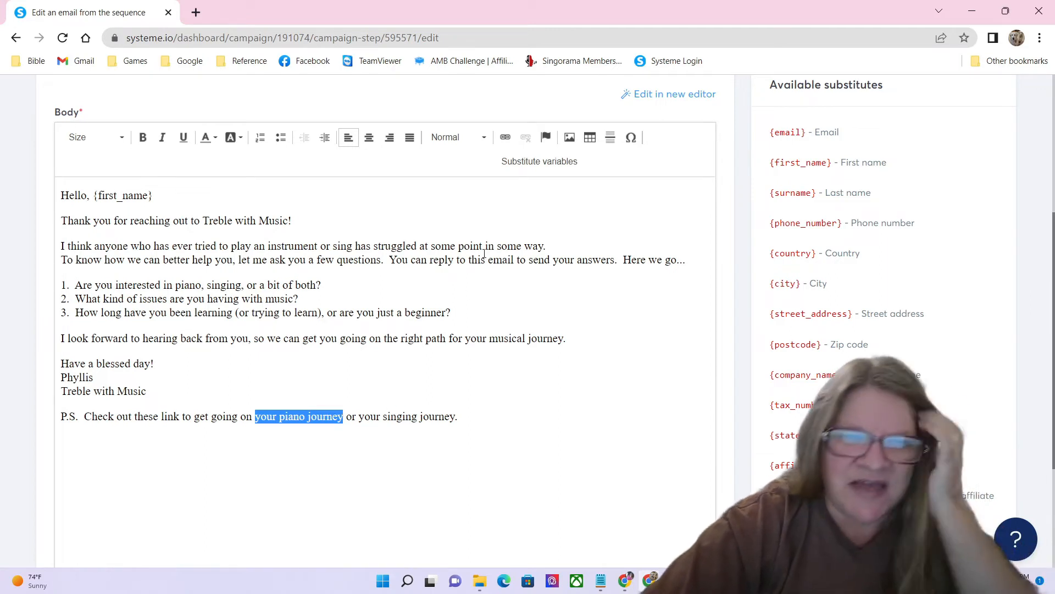
click(505, 141)
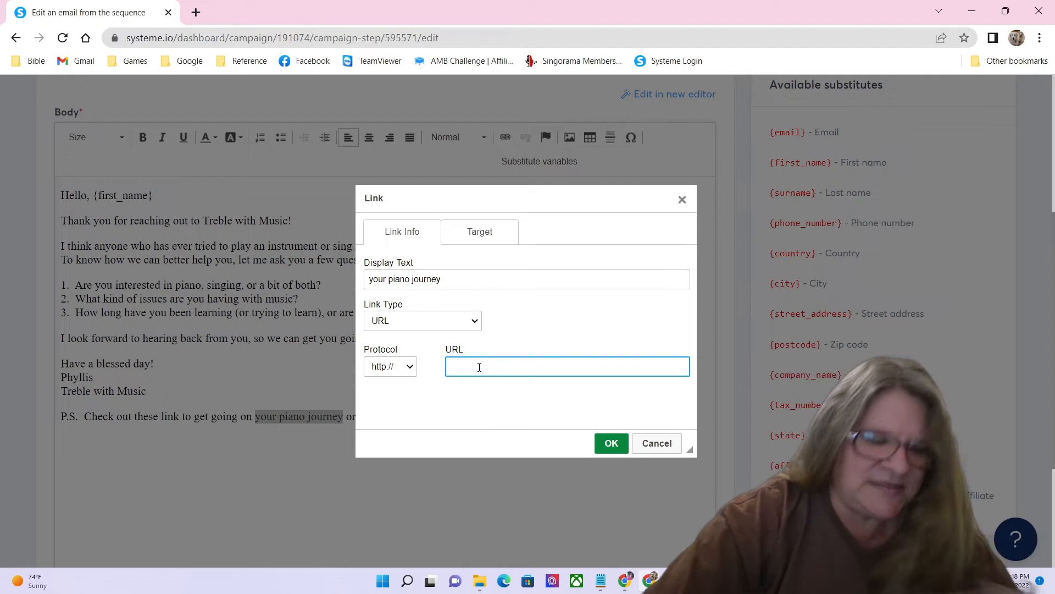
key(ctrl+v)
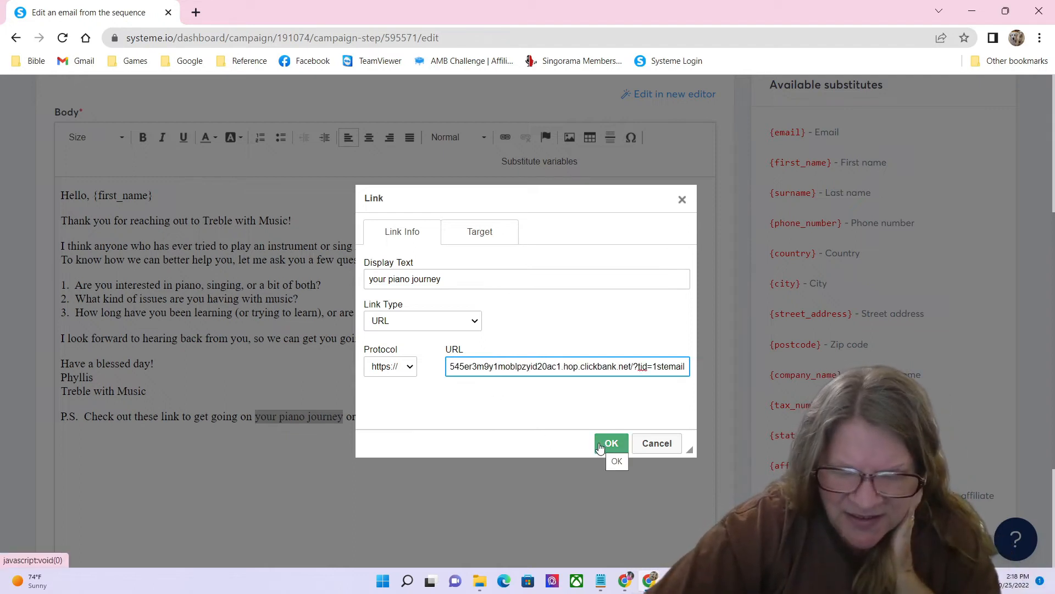
drag(448, 281, 370, 281)
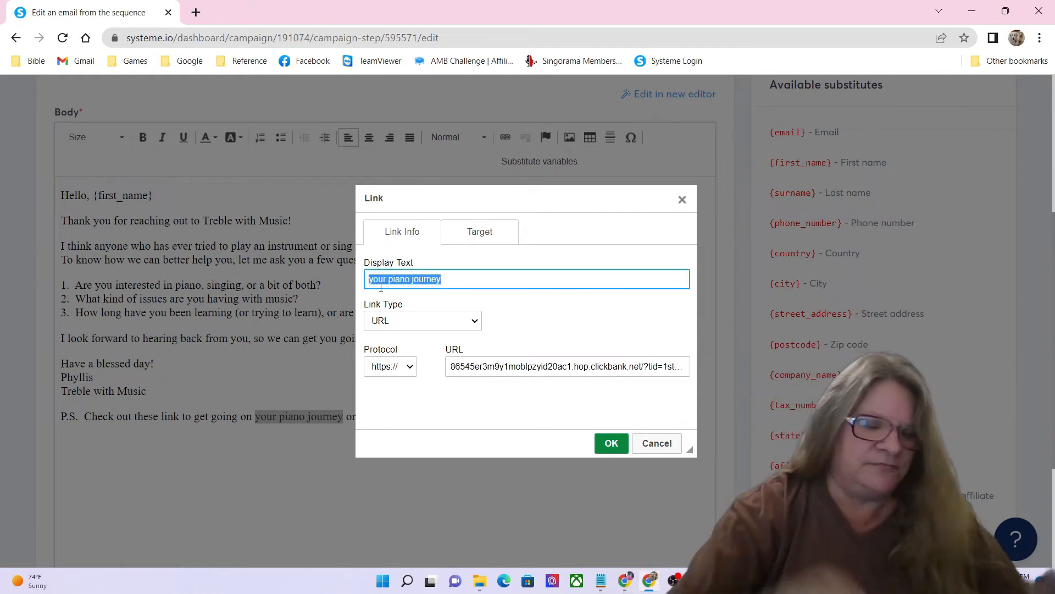
text(YOUR PIANO JOURNEY)
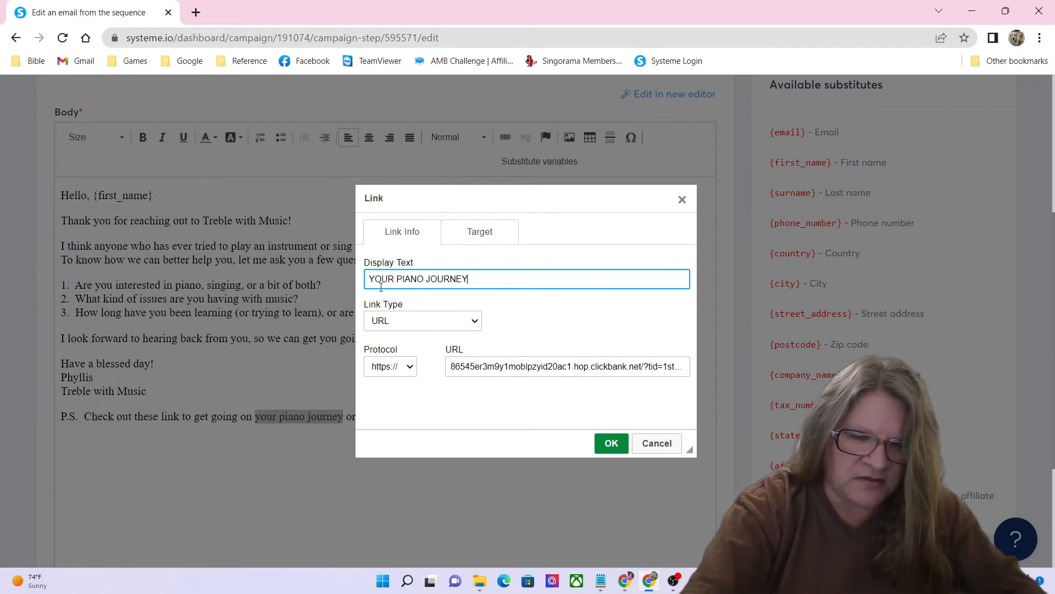
click(609, 443)
click(514, 419)
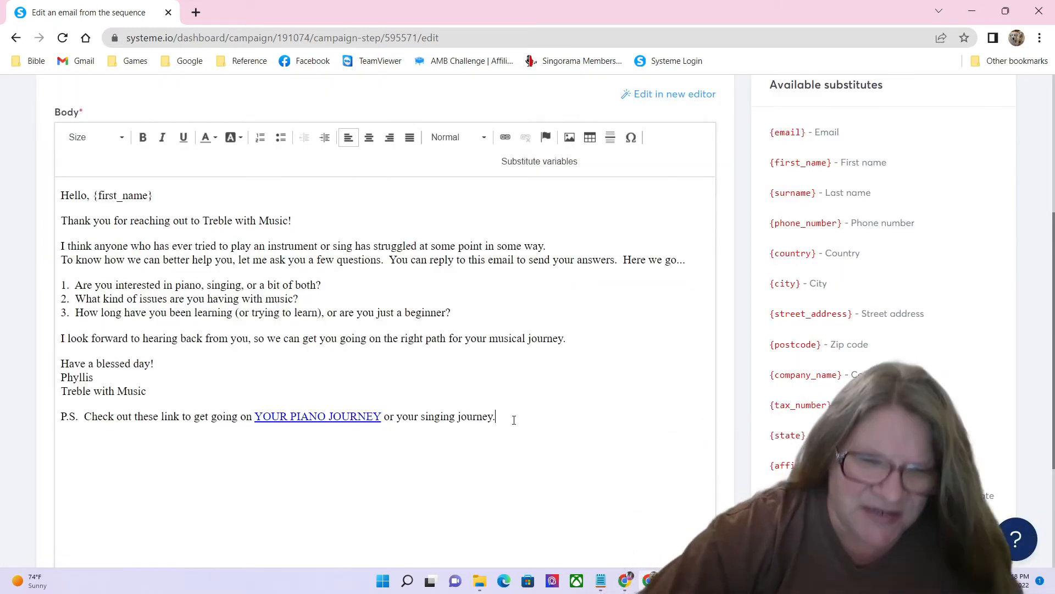
drag(492, 418, 400, 430)
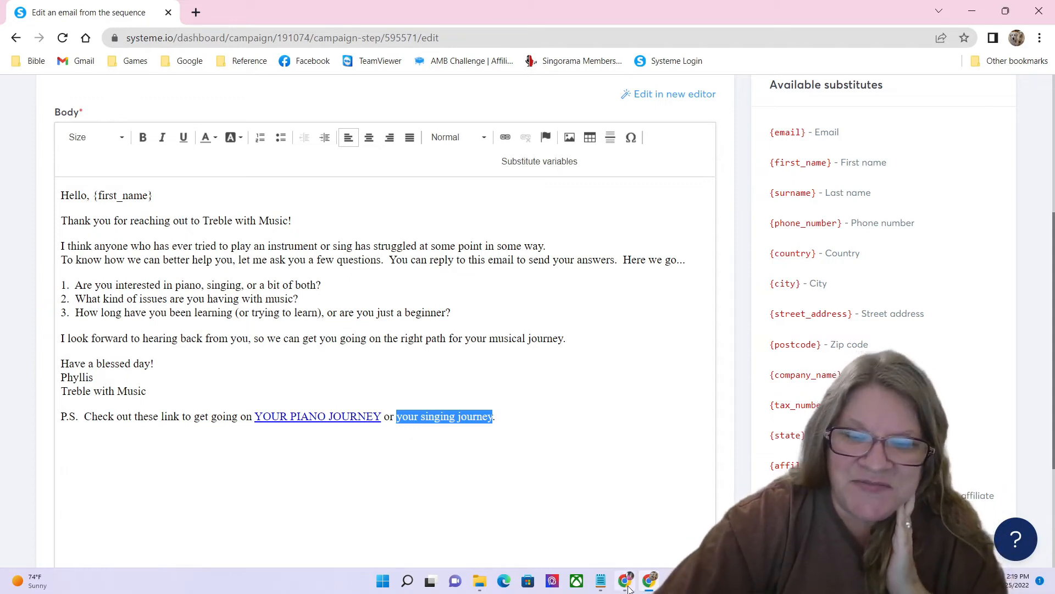
Step: Link the P.S. phrase, retitled 'YOUR SINGING JOURNEY', to the Singorama affiliate URL copied from the notes
click(601, 581)
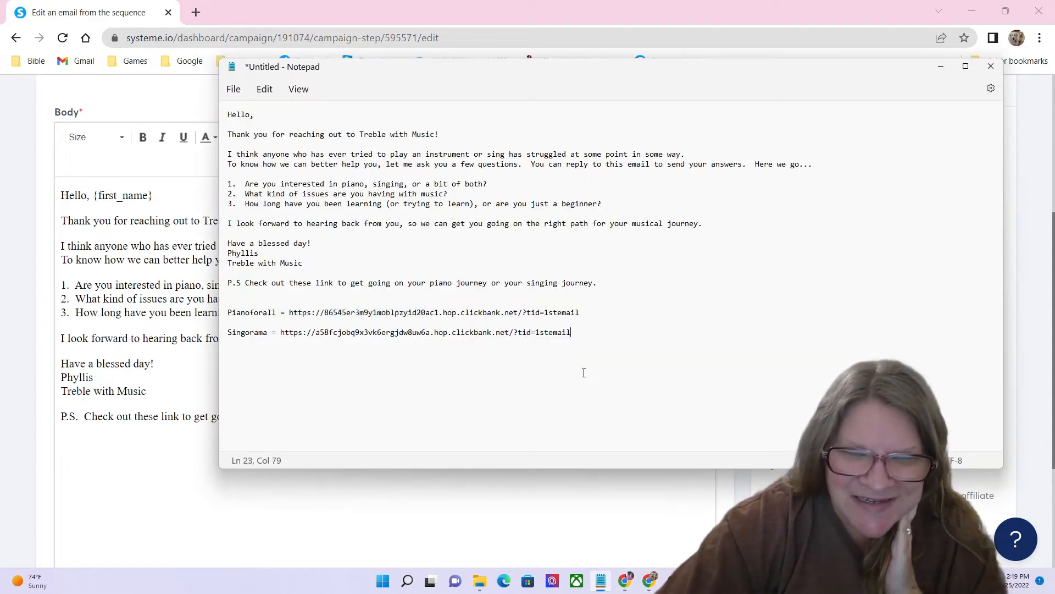
drag(580, 334, 284, 344)
key(ctrl+c)
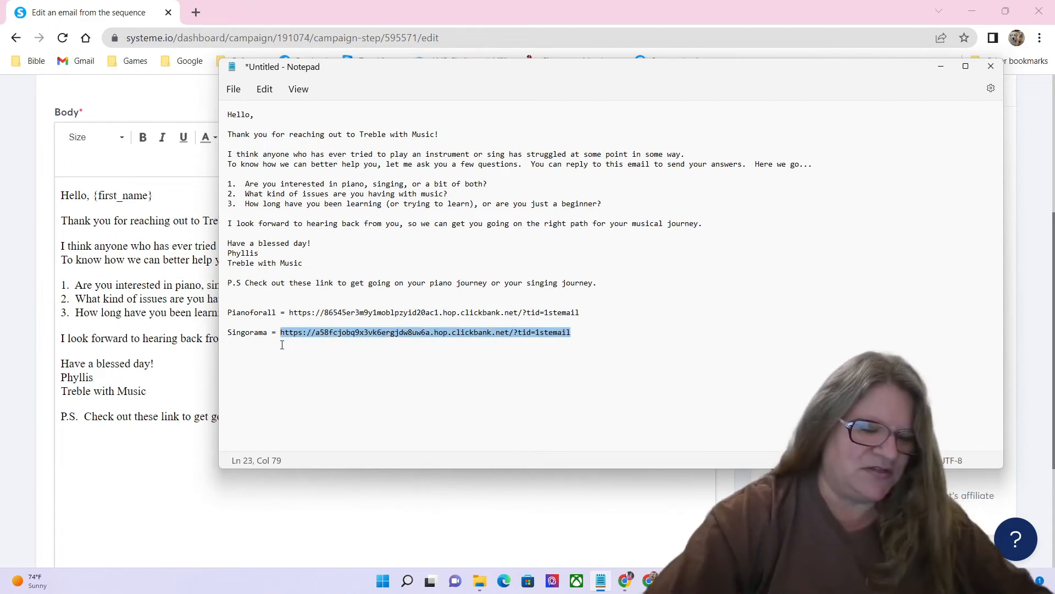
click(223, 476)
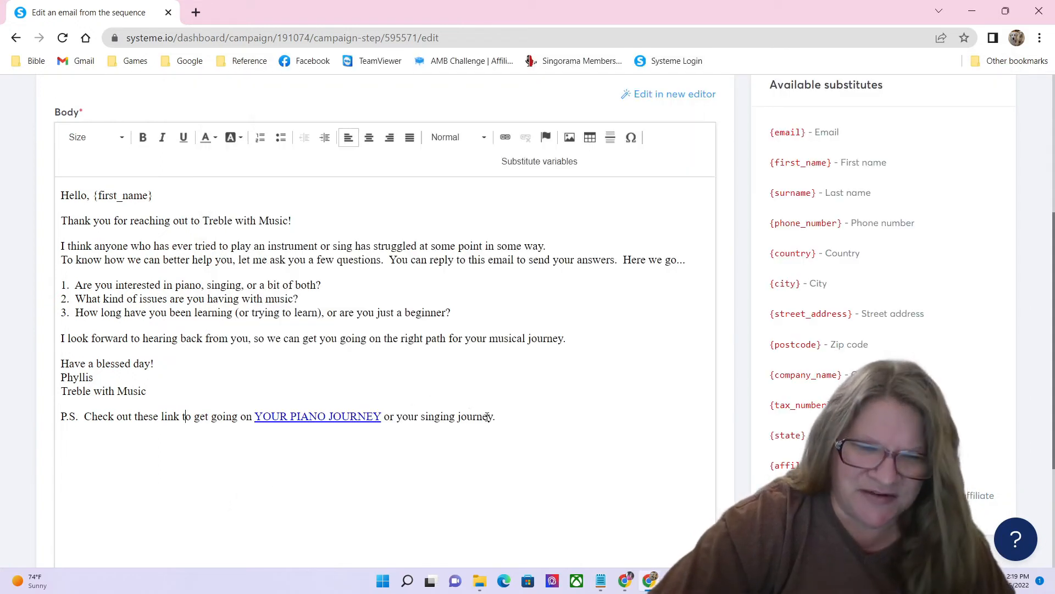
drag(493, 418, 396, 424)
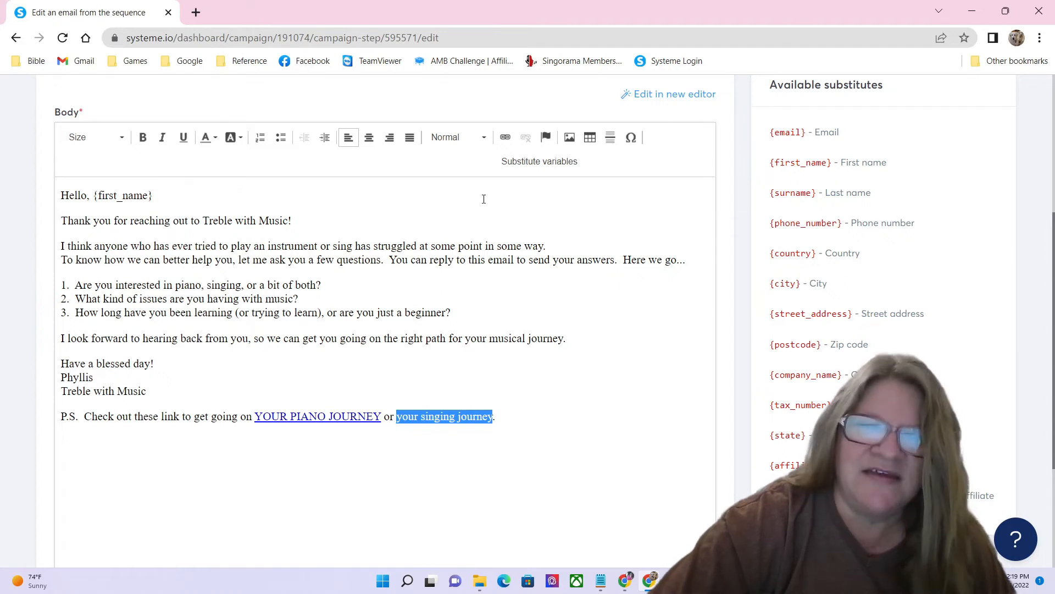
click(505, 137)
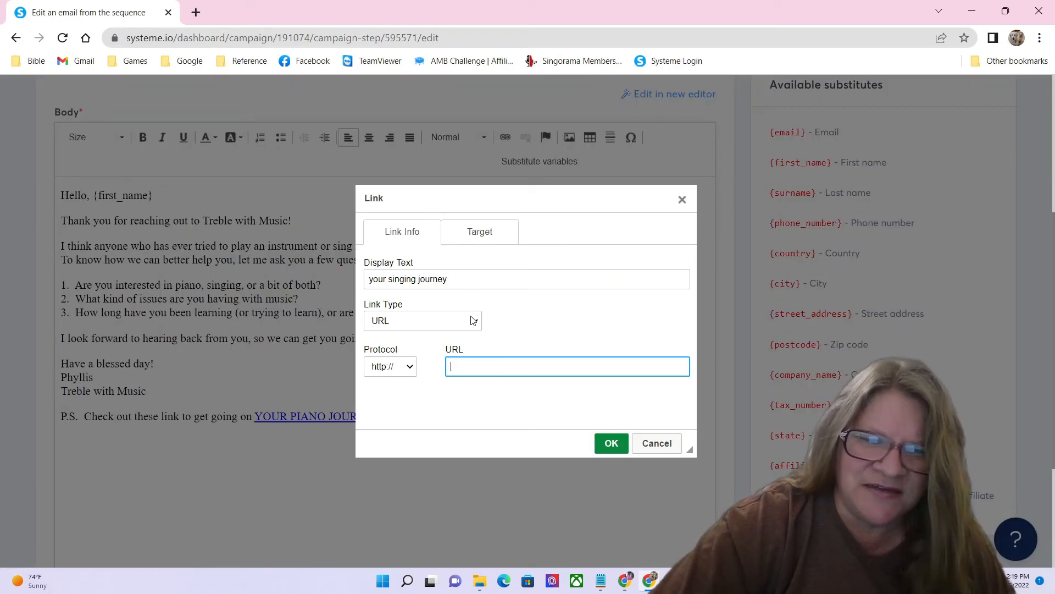
key(ctrl+v)
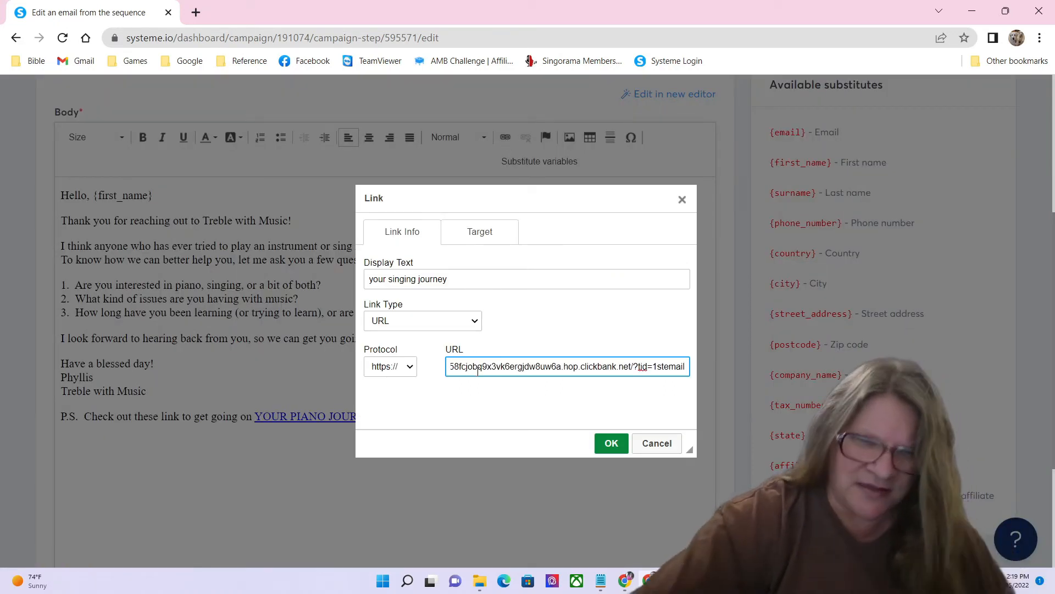
drag(451, 279, 368, 279)
text(YO)
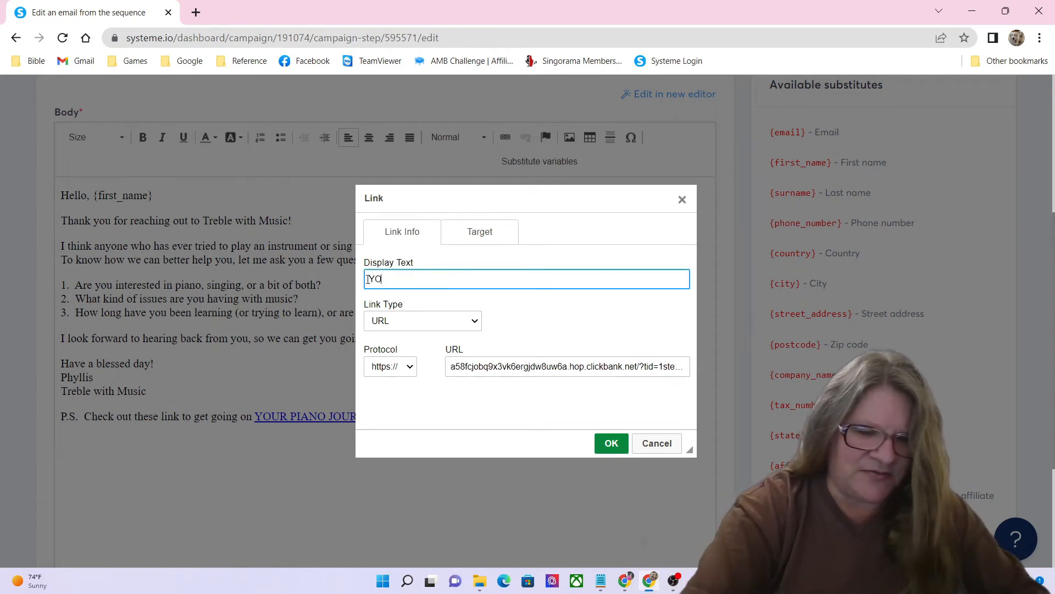
text(UR SINGING JOURNEY)
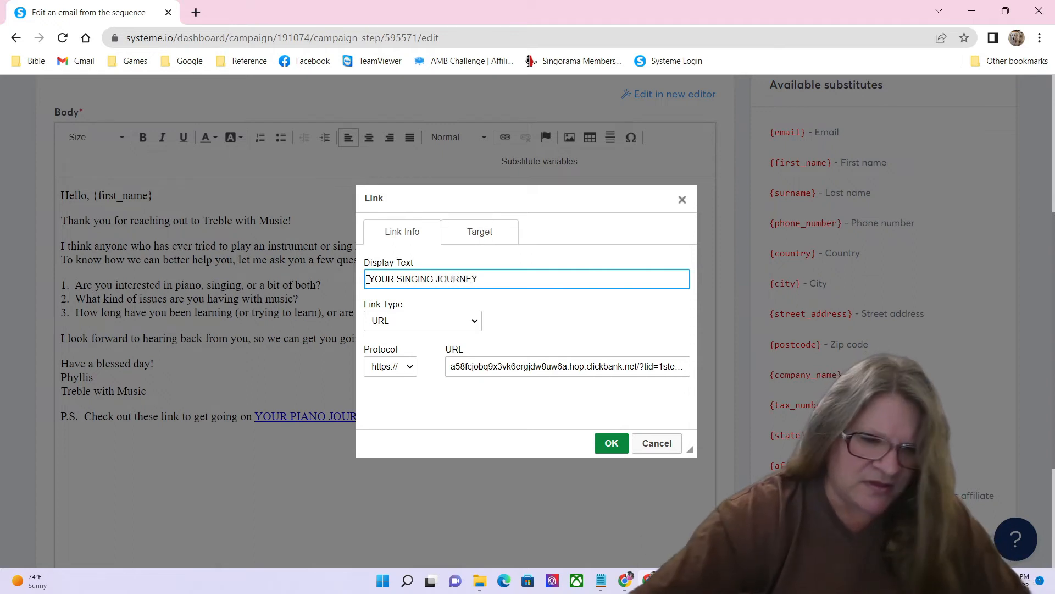
click(612, 444)
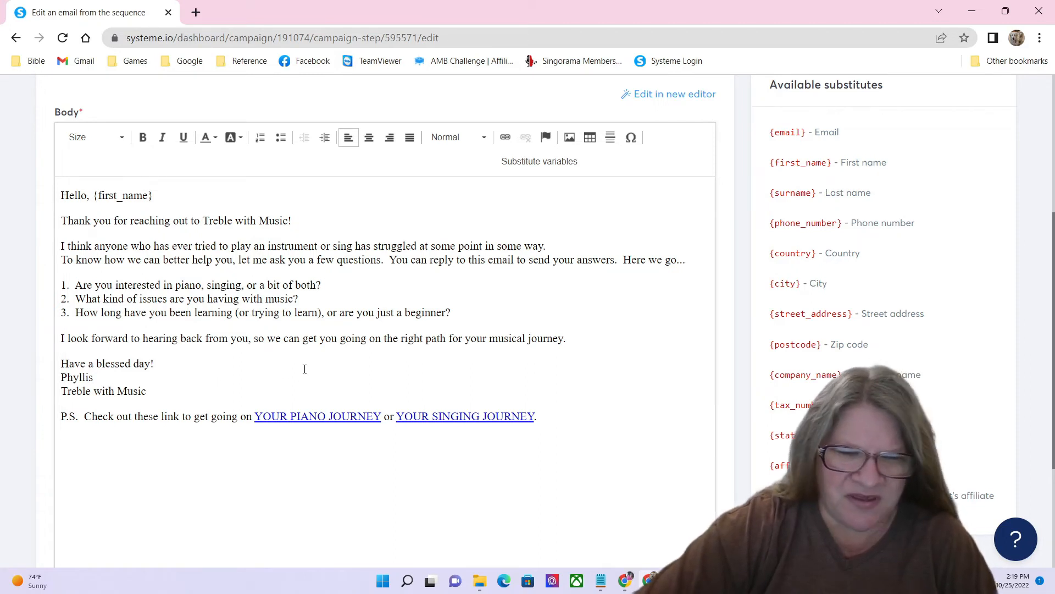
Step: Scroll through the finished email body to review it
scroll(558, 374, down, 3)
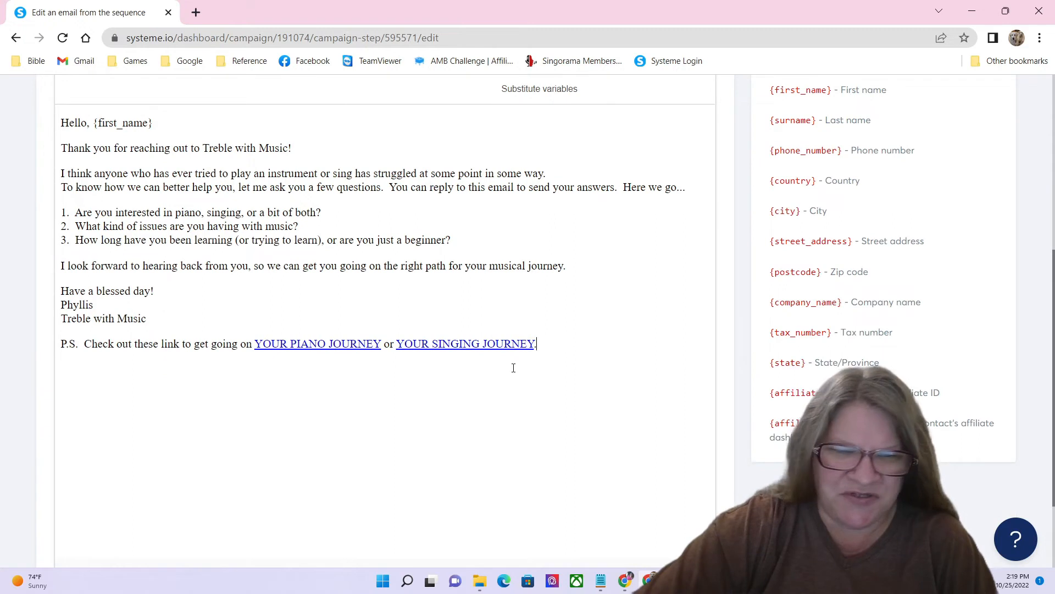
scroll(363, 374, up, 1)
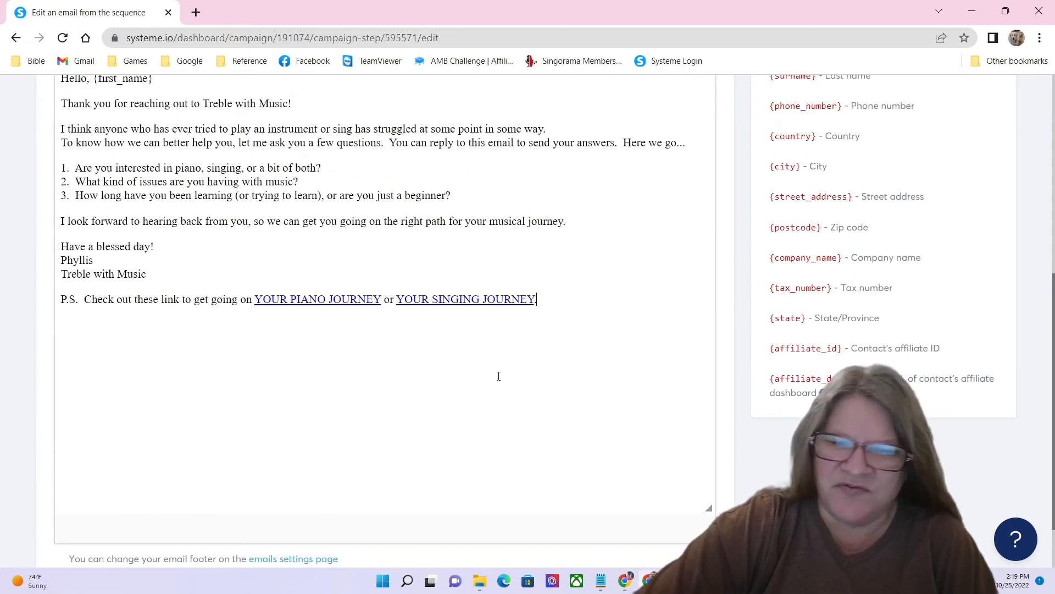
scroll(379, 308, up, 2)
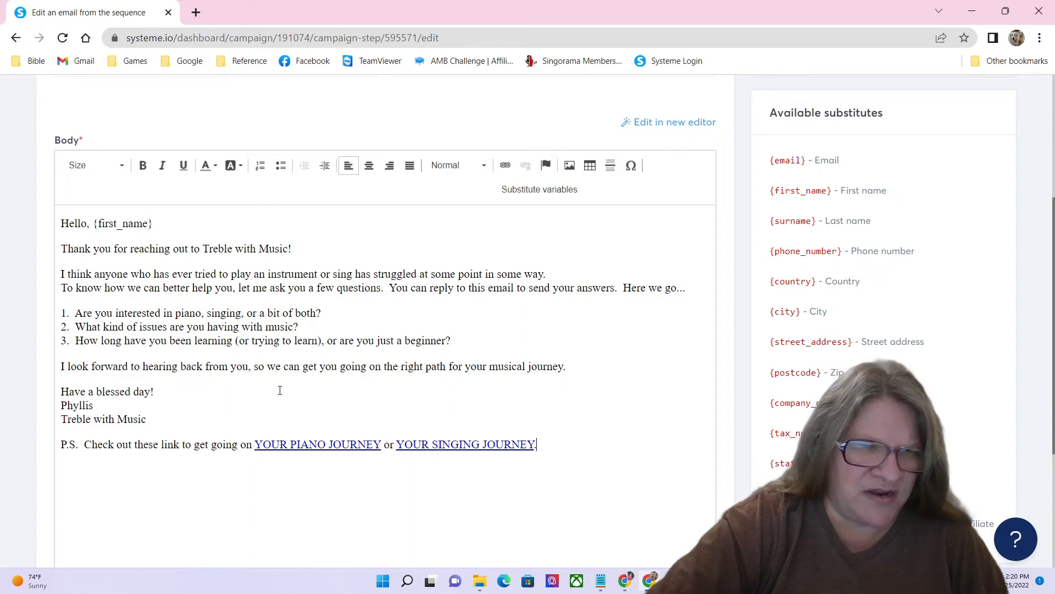
Step: Select the whole email body, try size 12, then set it back to (Default) size
click(119, 170)
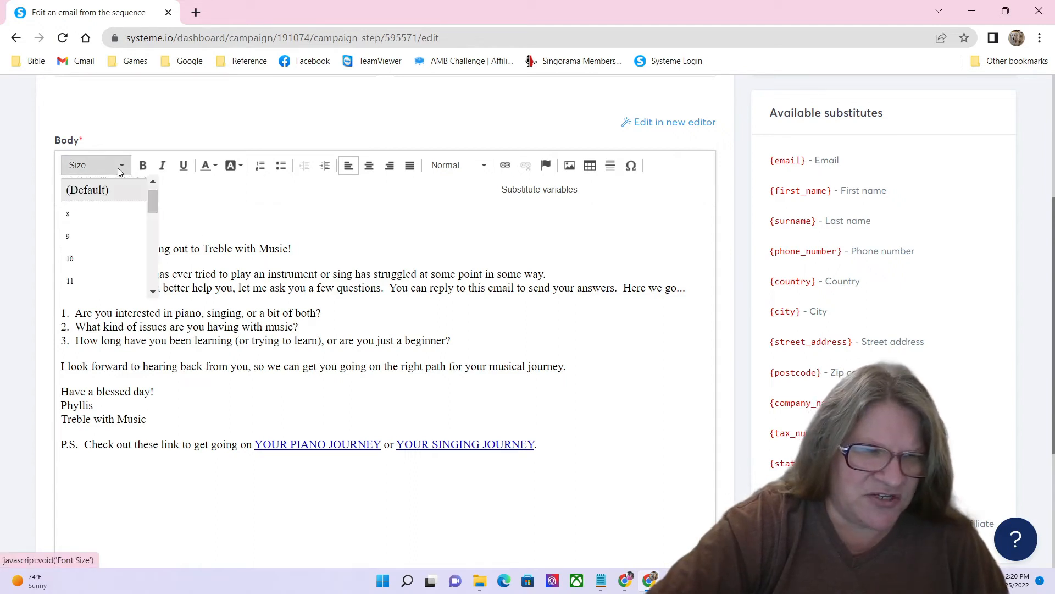
click(148, 288)
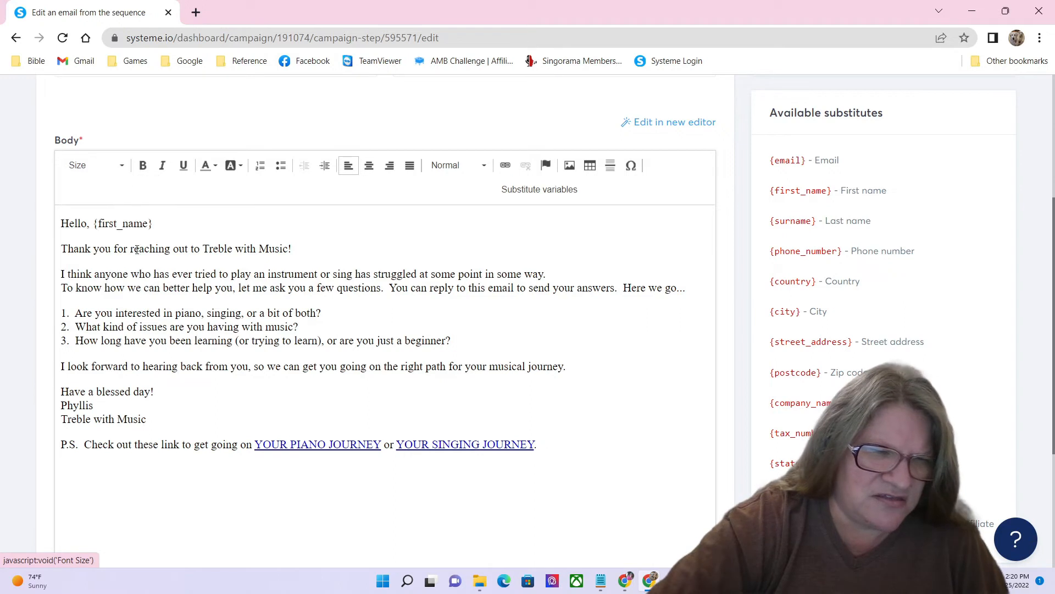
drag(62, 224, 564, 443)
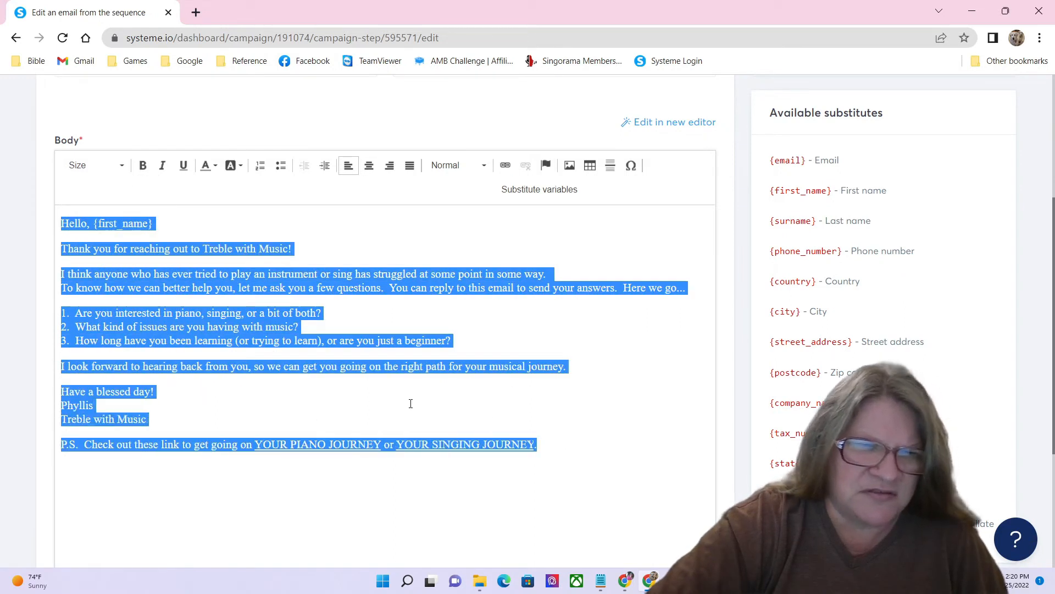
click(122, 168)
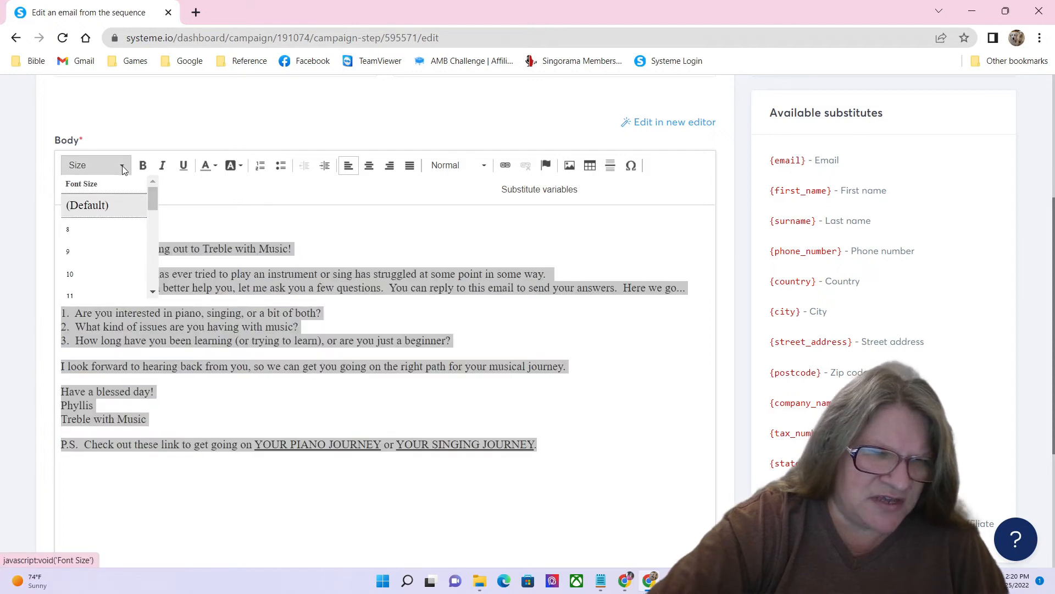
drag(152, 200, 157, 214)
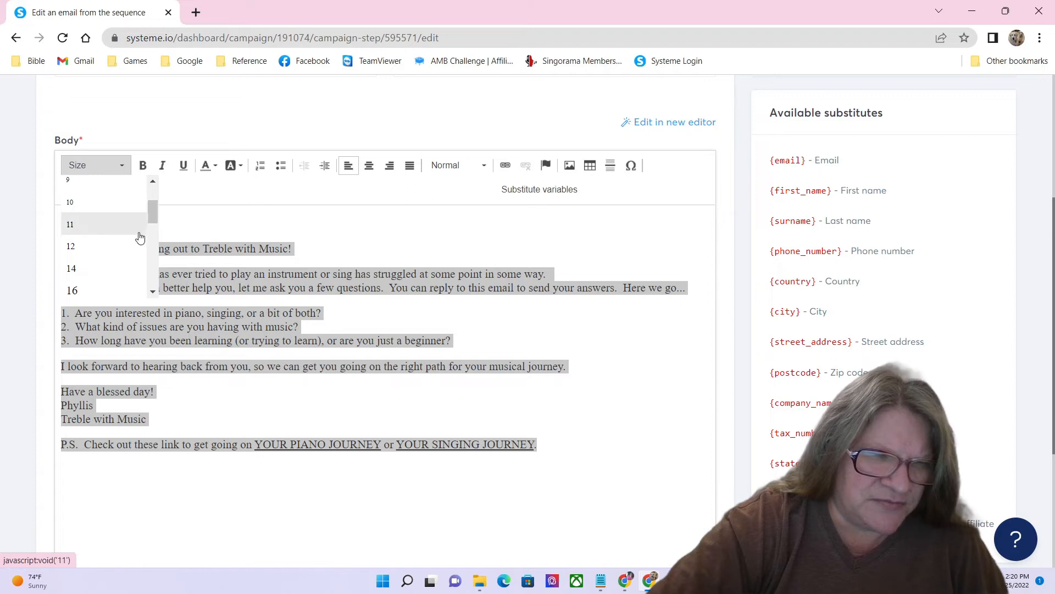
click(130, 251)
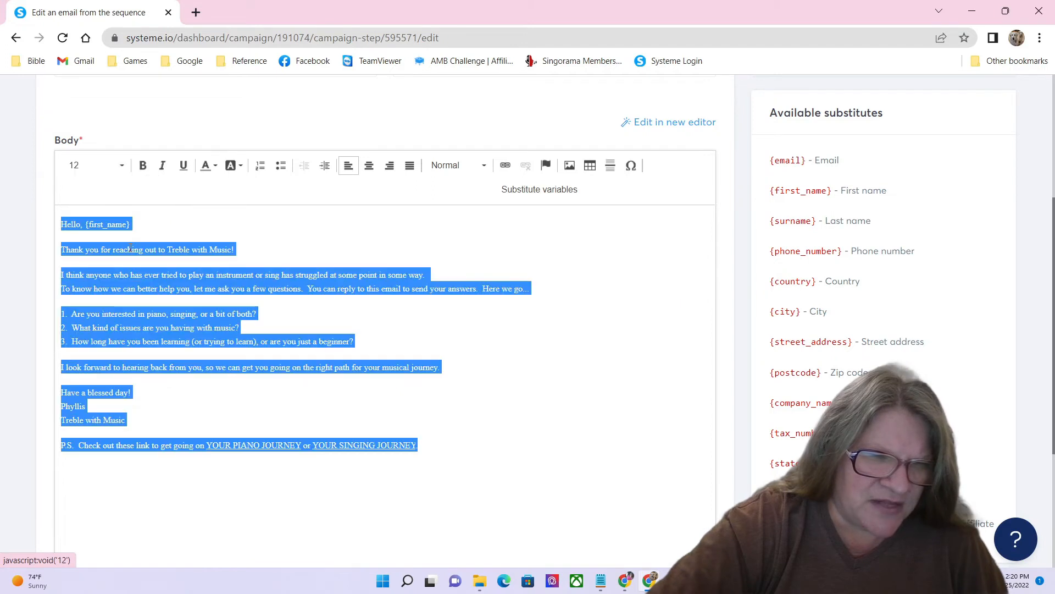
click(123, 167)
scroll(122, 208, up, 3)
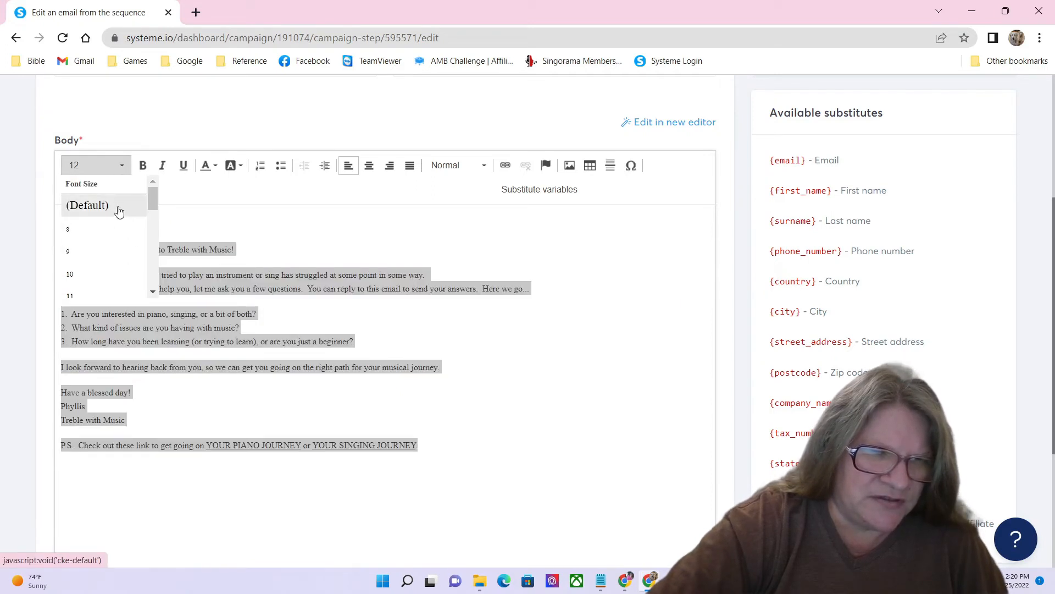
click(118, 213)
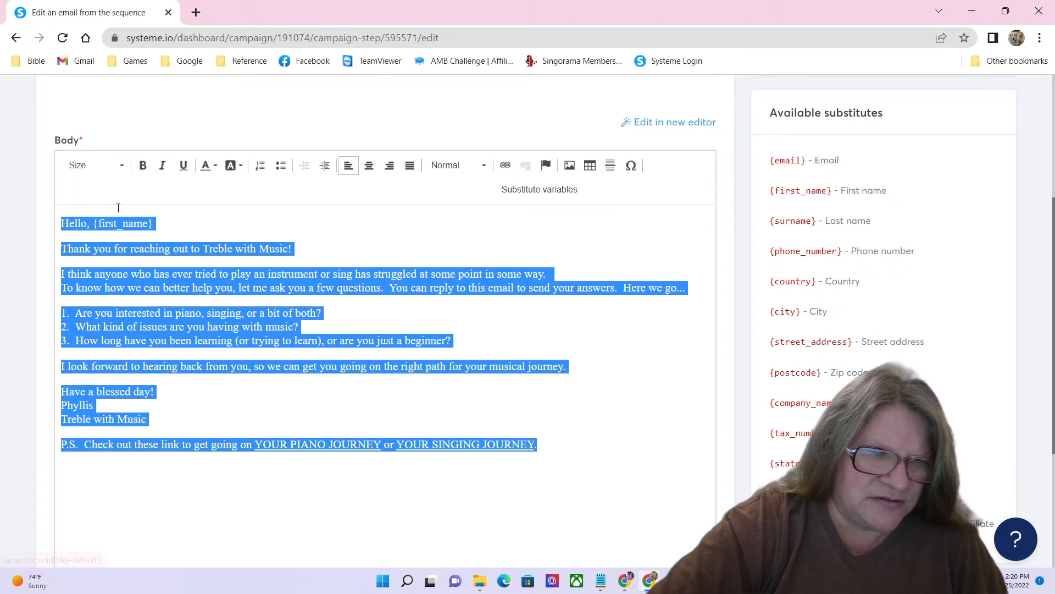
click(370, 315)
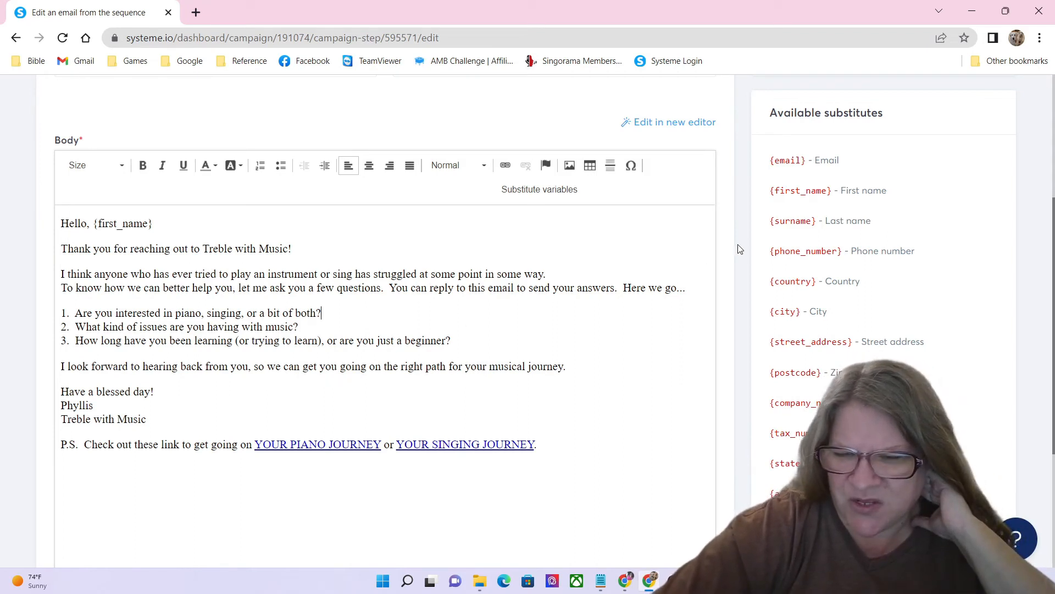
Step: Bring up the Save and publish options for the email
scroll(739, 249, down, 3)
scroll(740, 249, up, 7)
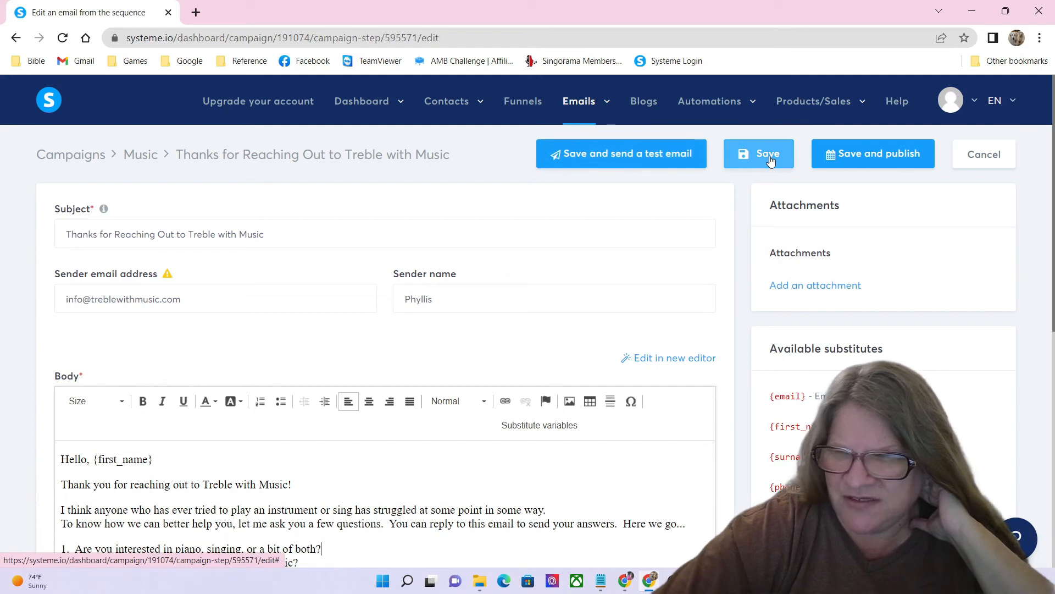
click(866, 155)
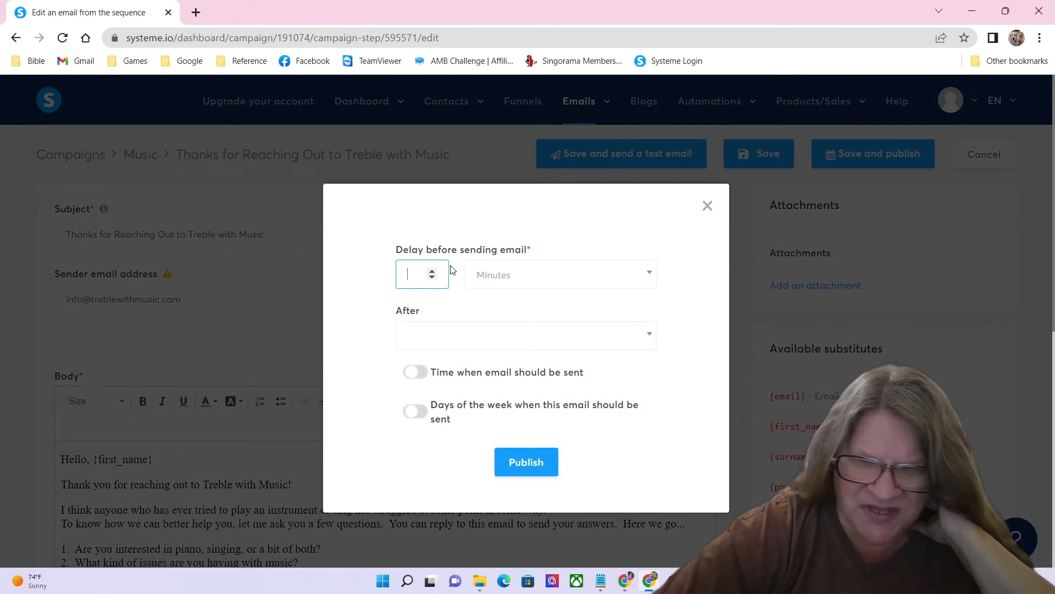
Step: Check what the delay counts from and keep the delay unit as Minutes
click(575, 345)
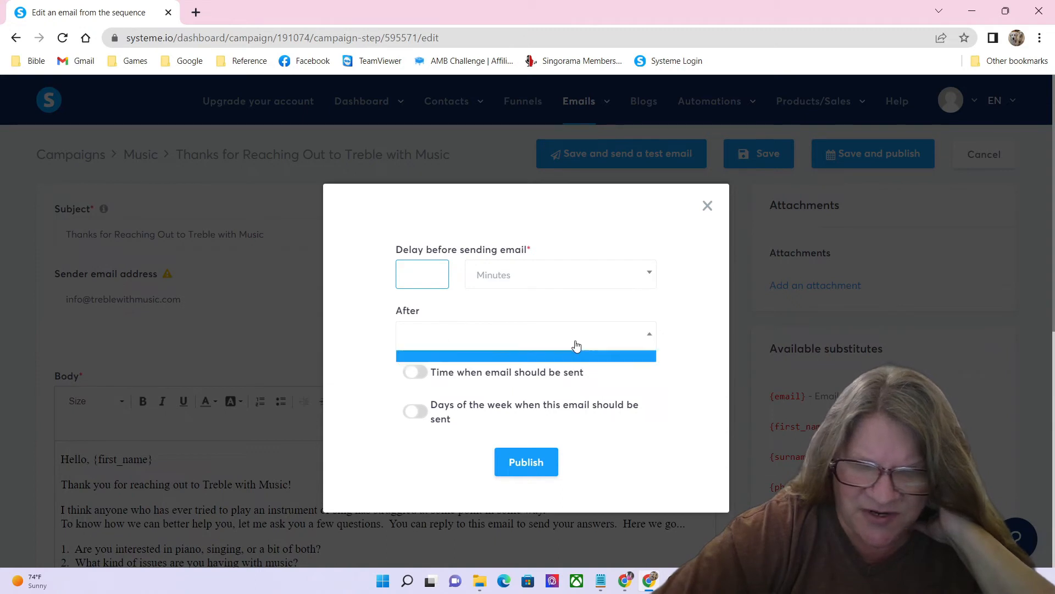
click(575, 345)
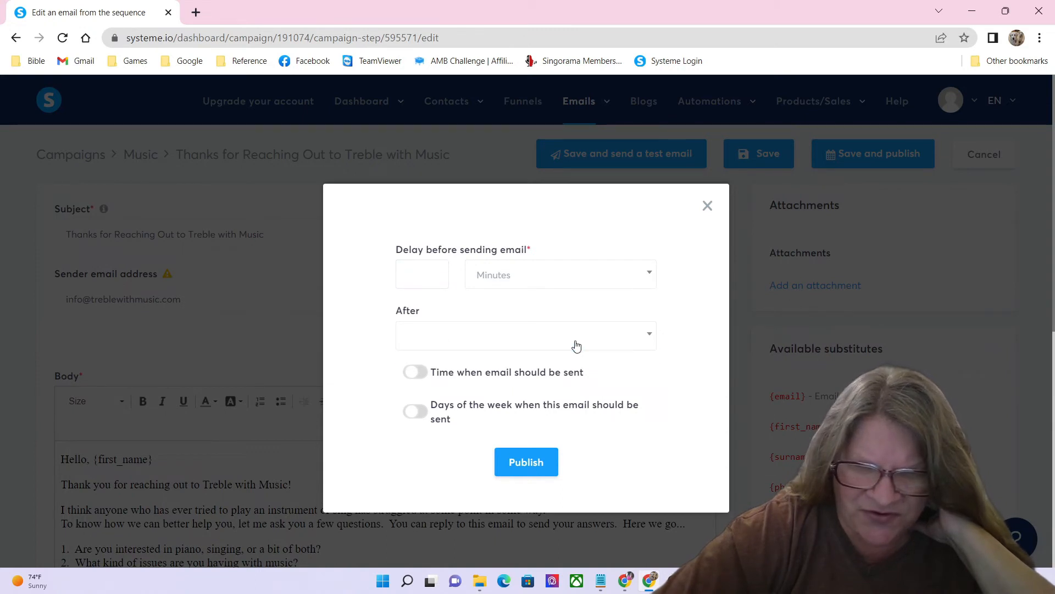
click(651, 336)
click(650, 338)
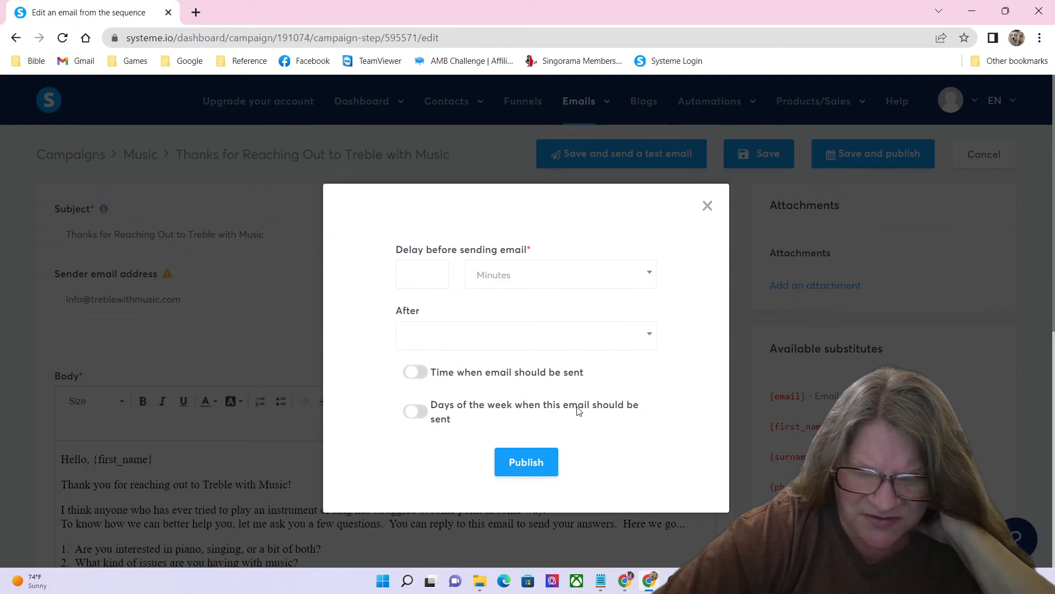
click(616, 346)
click(618, 349)
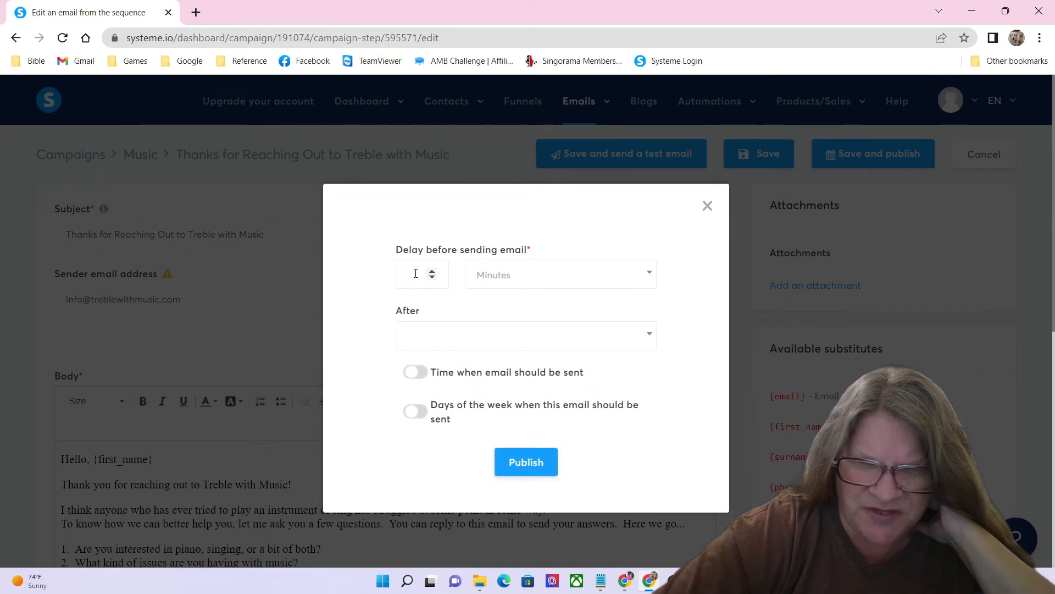
click(546, 285)
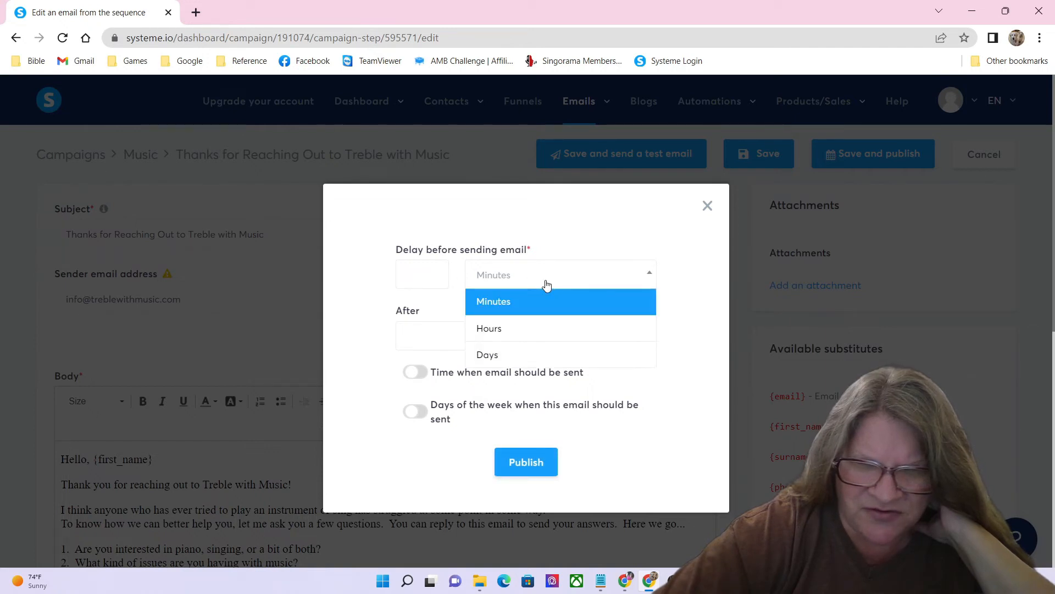
click(543, 313)
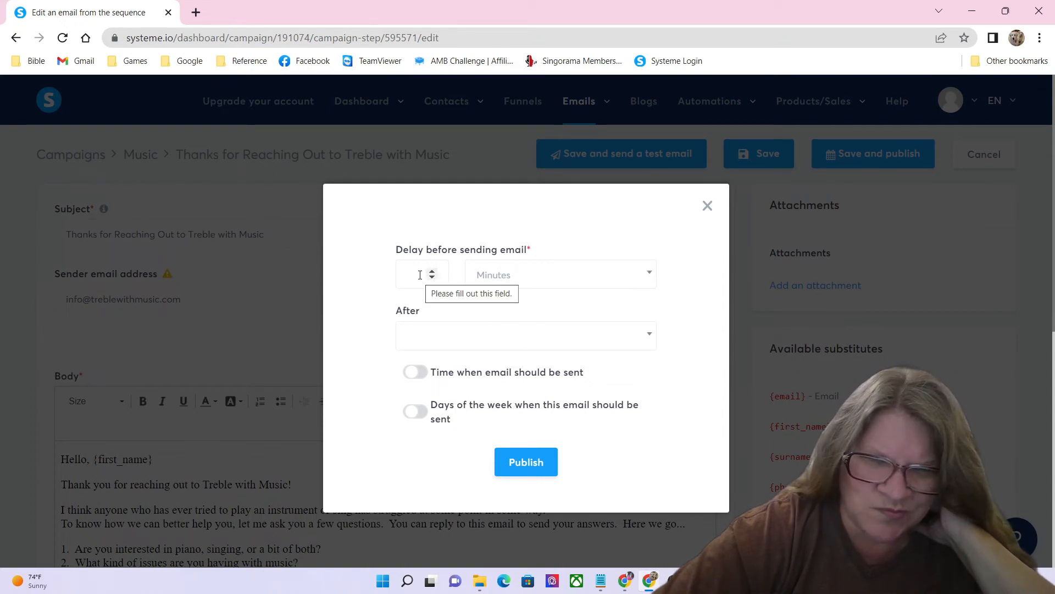
Step: Enter a 15-minute delay and publish the email
click(410, 277)
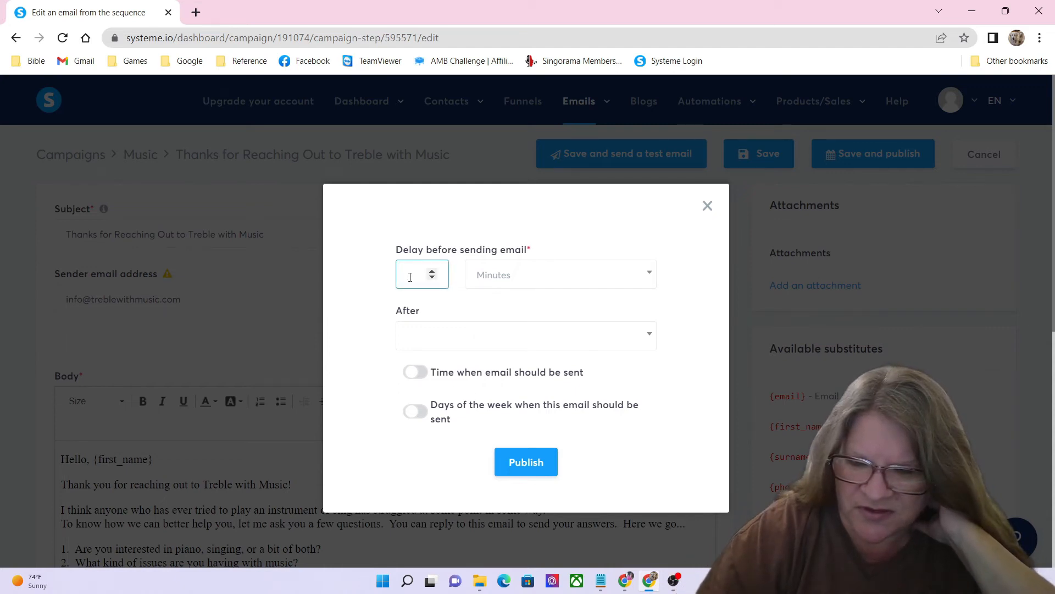
text(15)
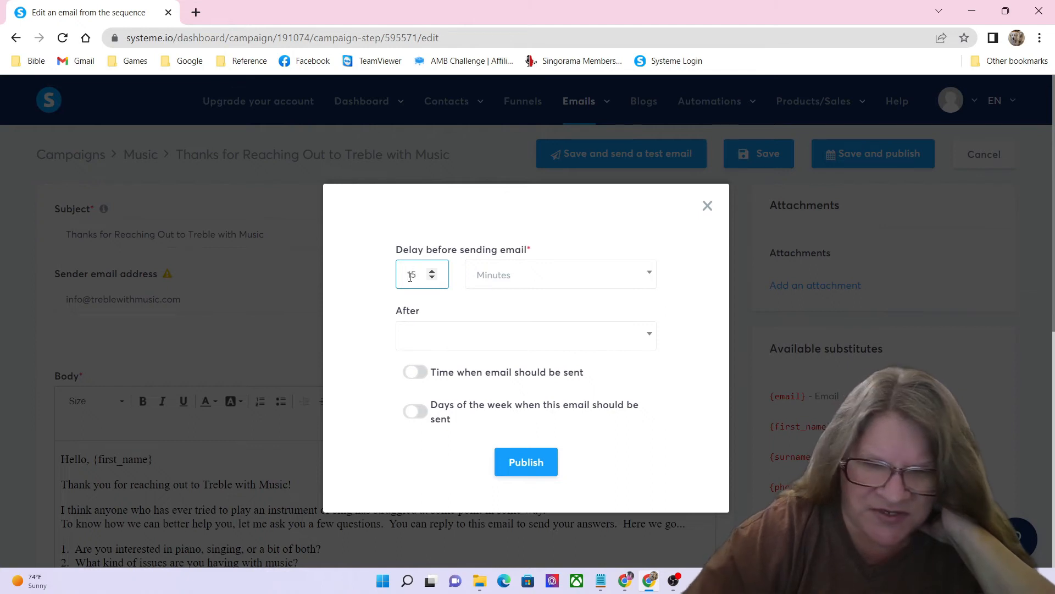
click(479, 346)
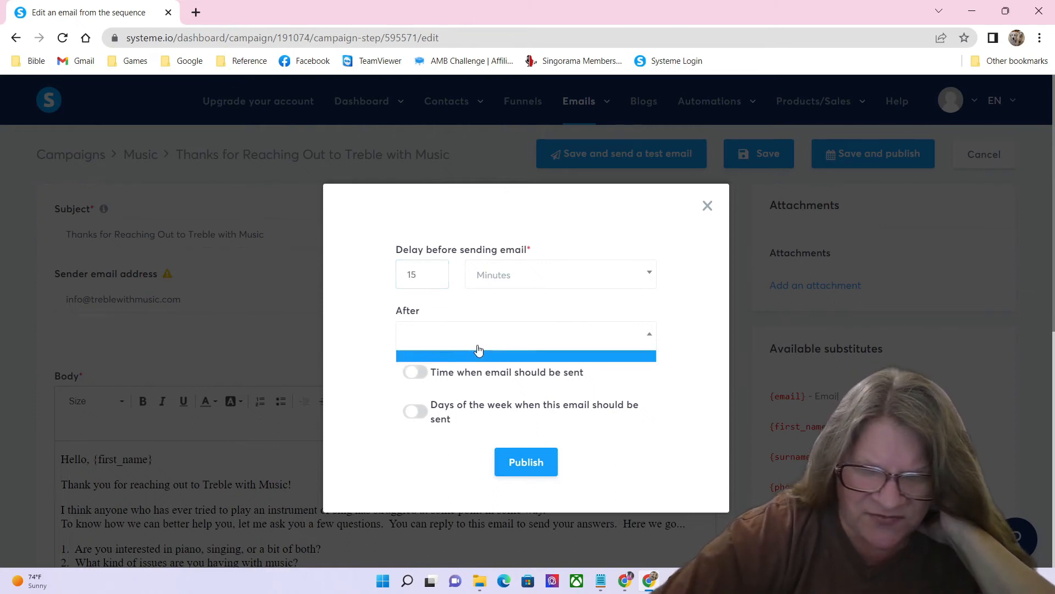
click(479, 346)
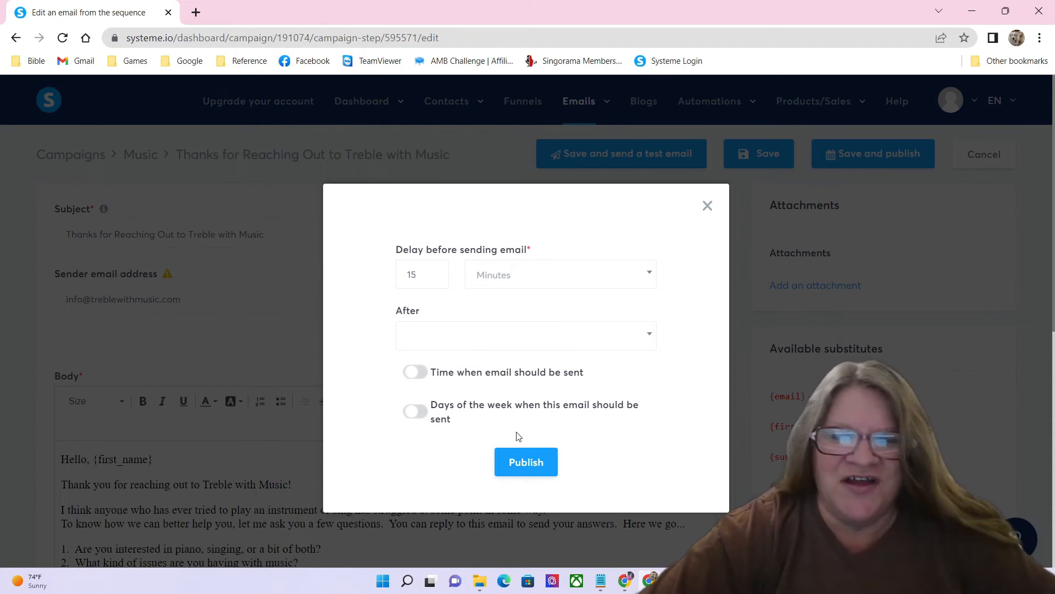
click(517, 471)
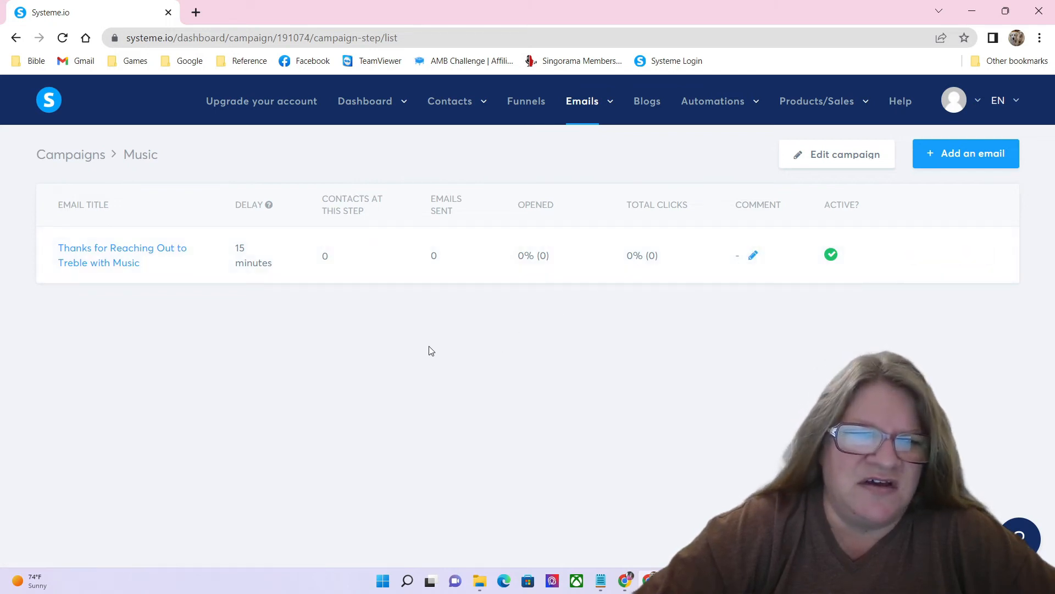
Step: Open the 'Thanks for Reaching Out to Treble with Music' email from the Music campaign list
click(112, 264)
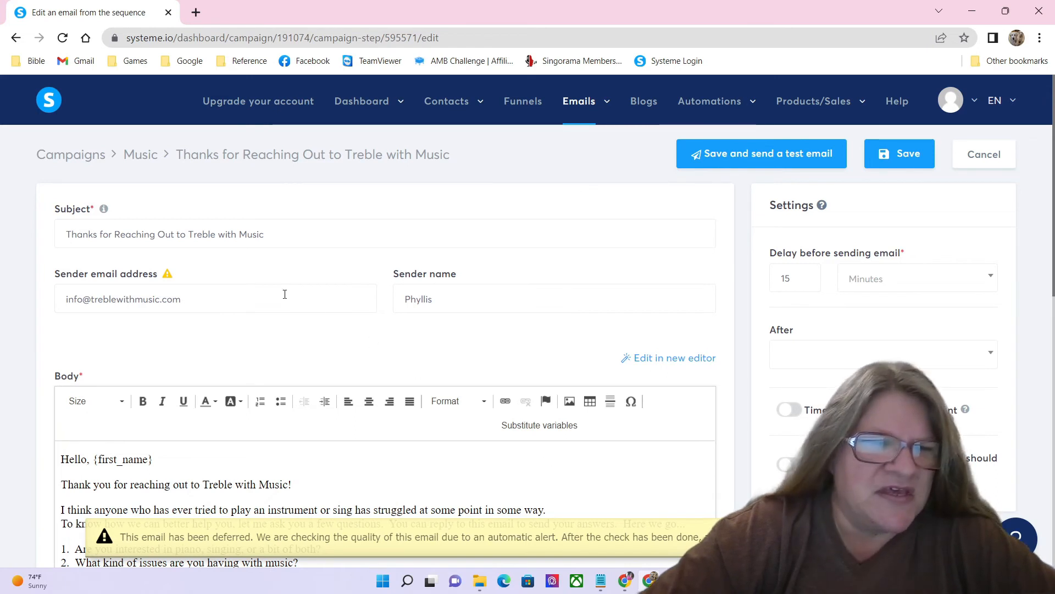
Step: Open the help article on authenticating your domain from the sender email address warning
mouse_move(167, 283)
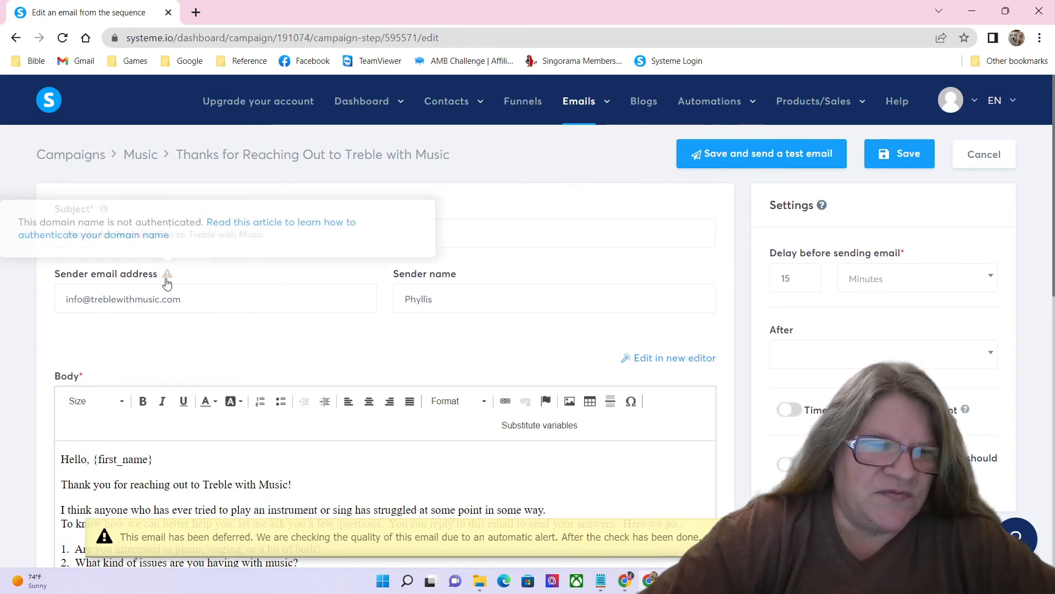
click(227, 222)
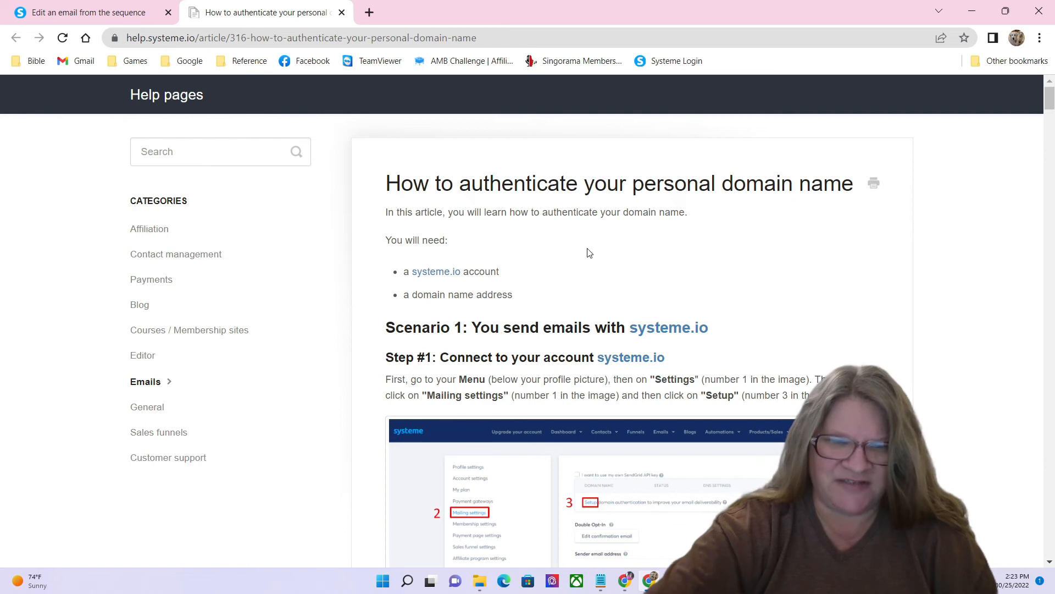
scroll(587, 250, down, 3)
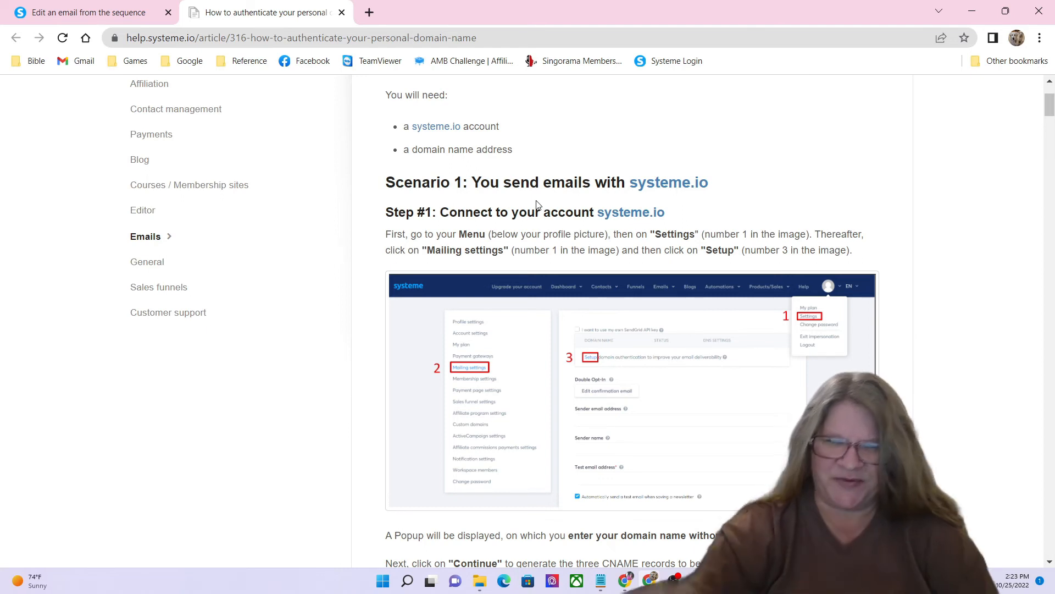
scroll(539, 206, down, 6)
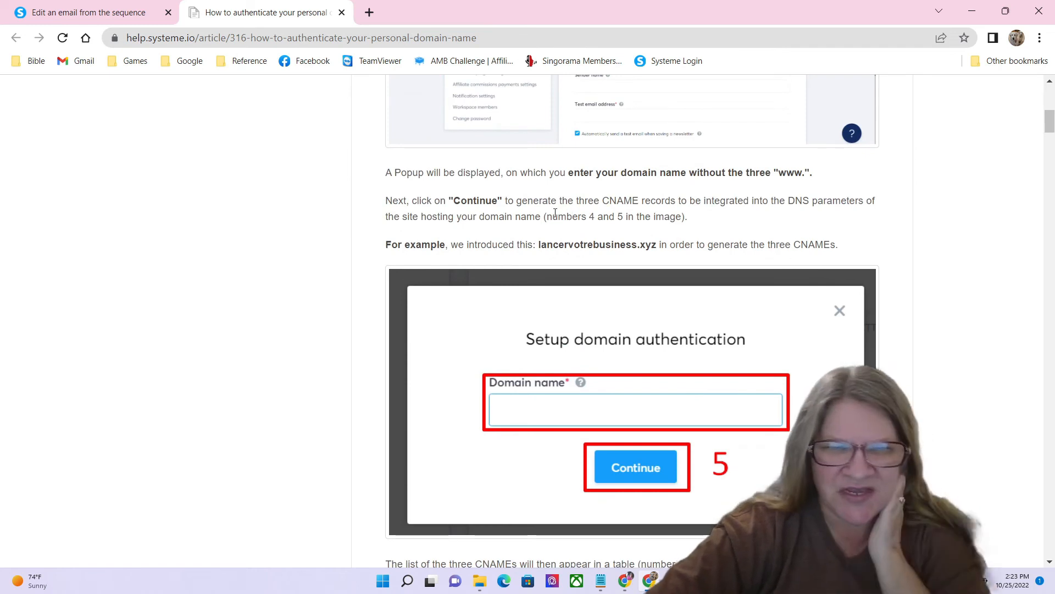
scroll(499, 278, up, 4)
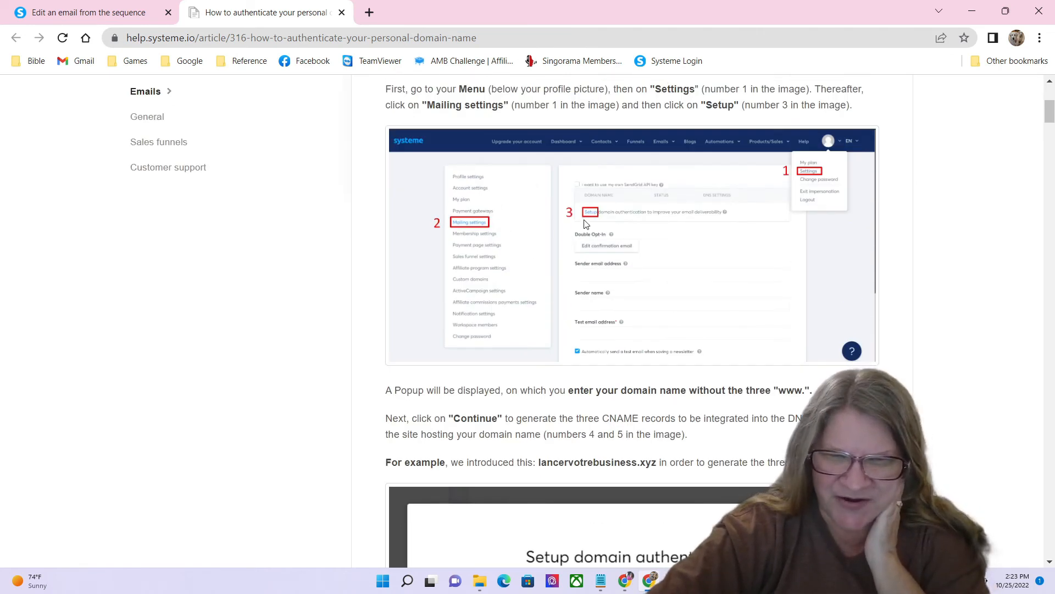
scroll(640, 314, down, 1)
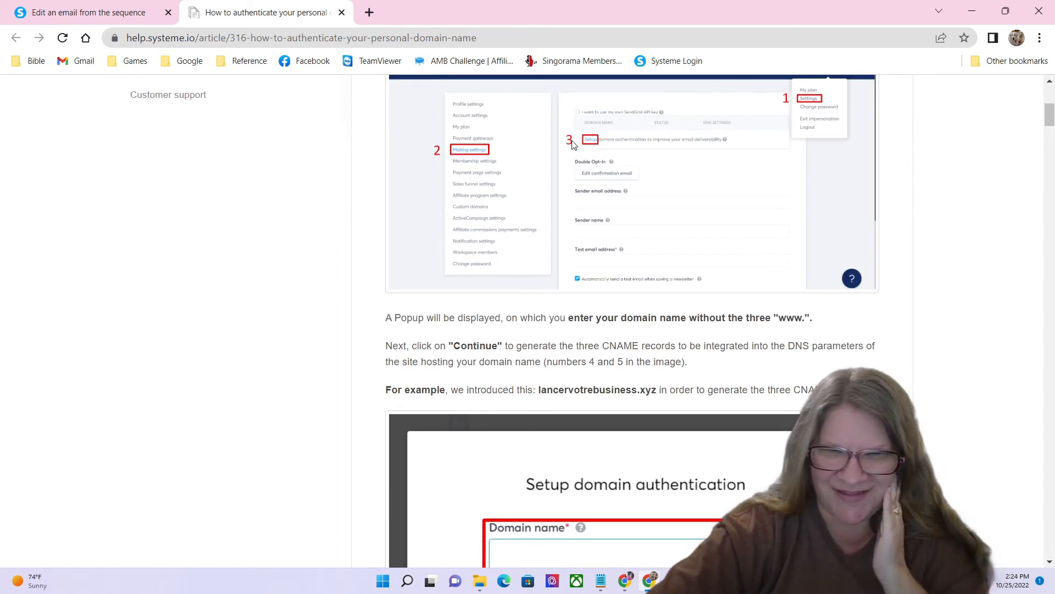
Step: Read through the article's steps for generating the three CNAME records
scroll(533, 329, down, 2)
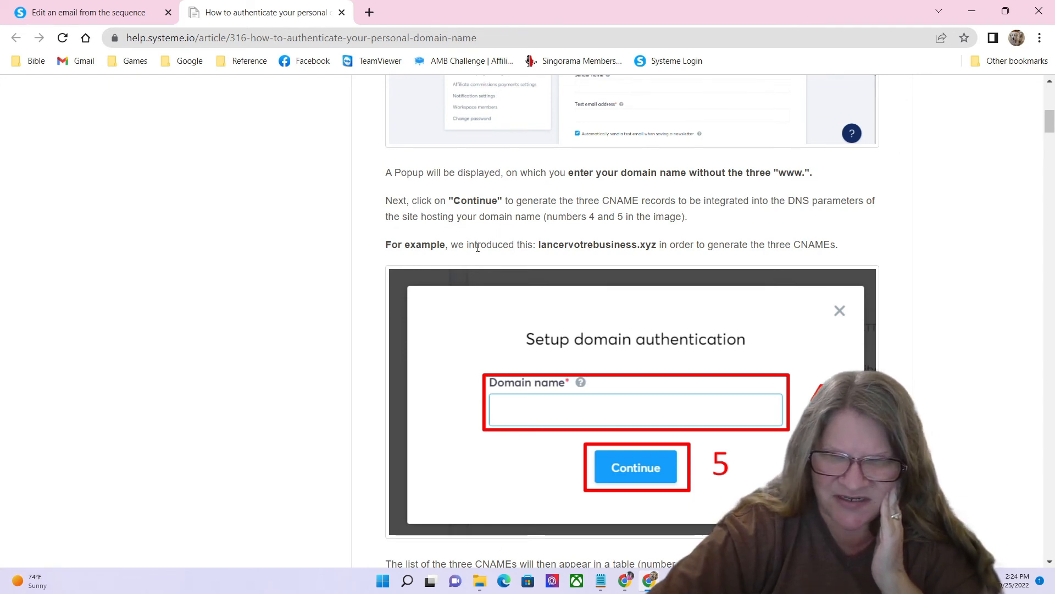
scroll(521, 242, down, 8)
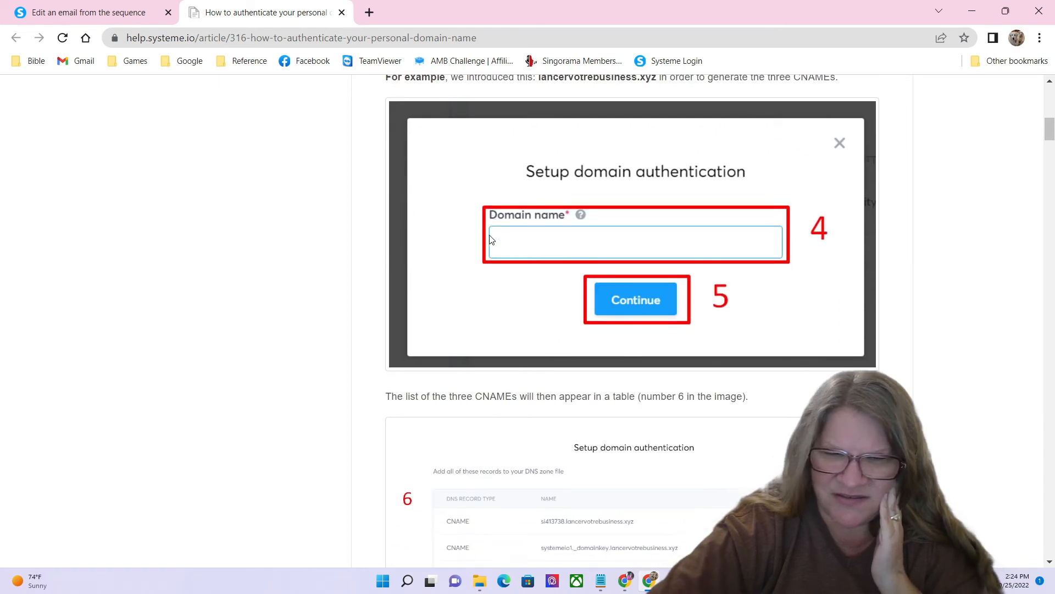
scroll(458, 253, down, 3)
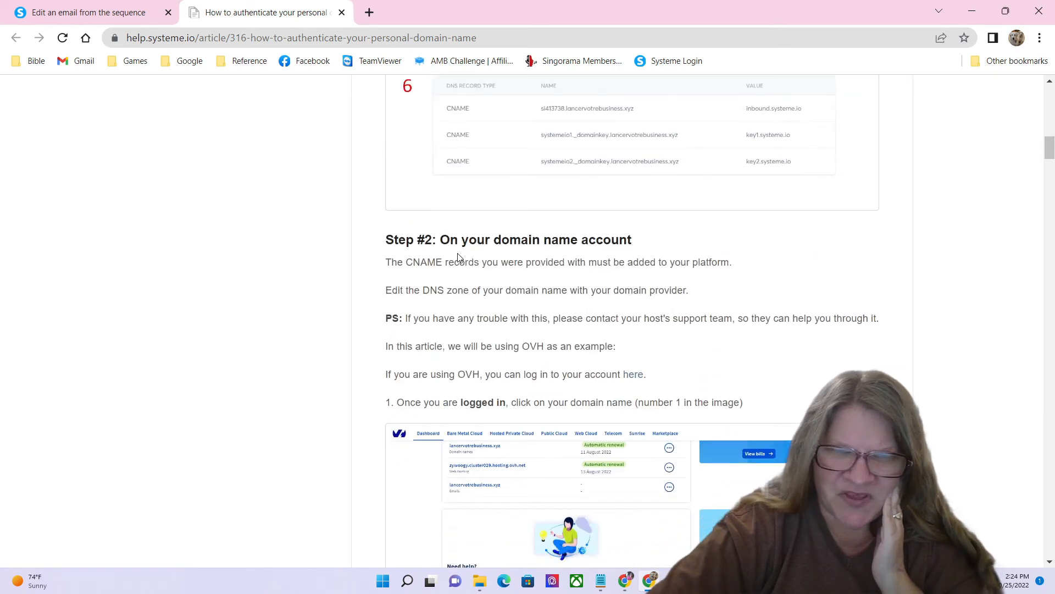
scroll(461, 254, up, 3)
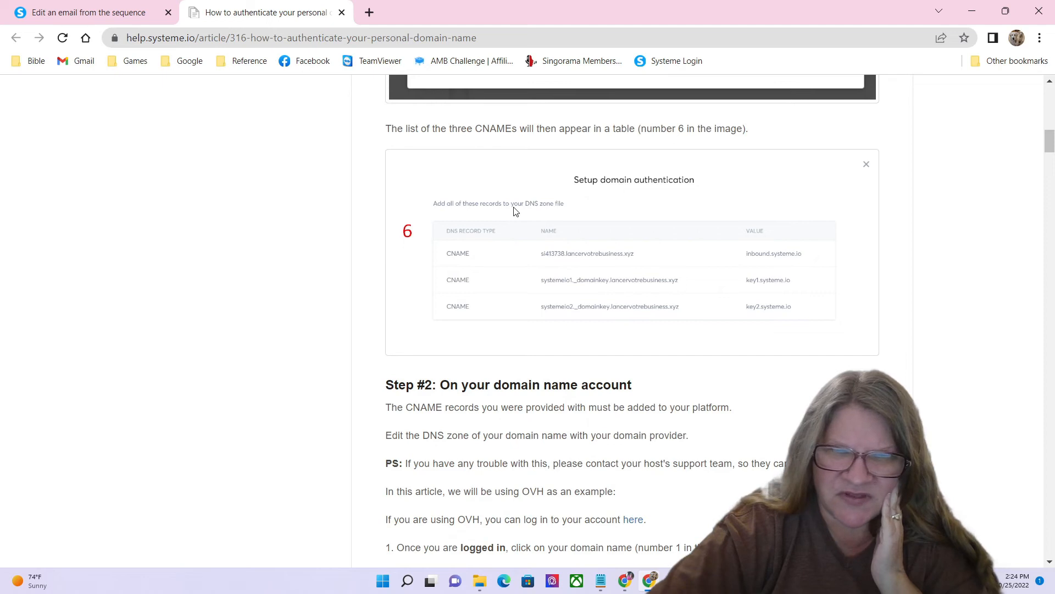
scroll(515, 211, up, 6)
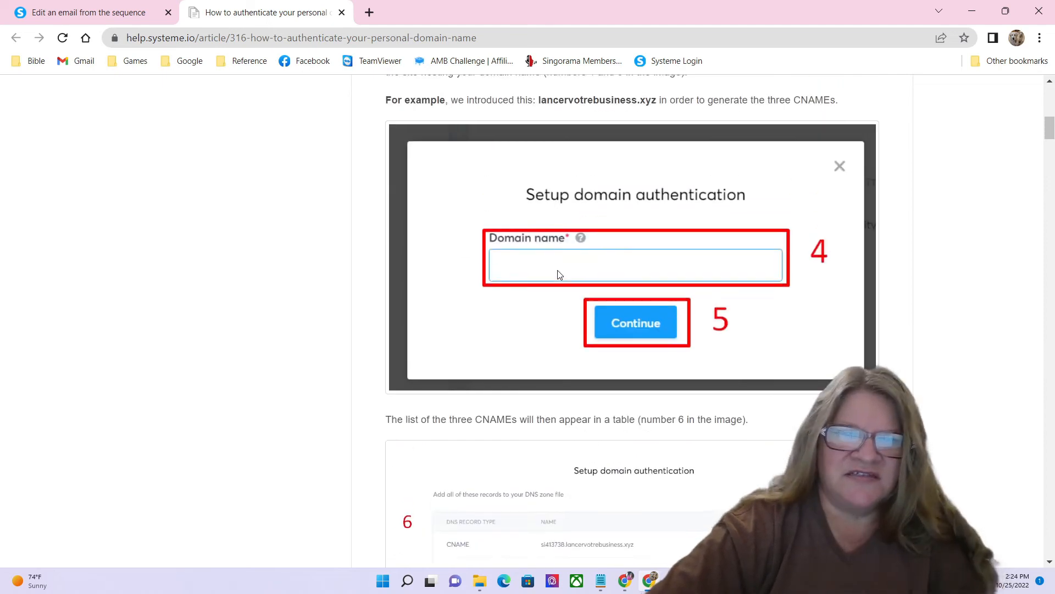
scroll(559, 273, up, 4)
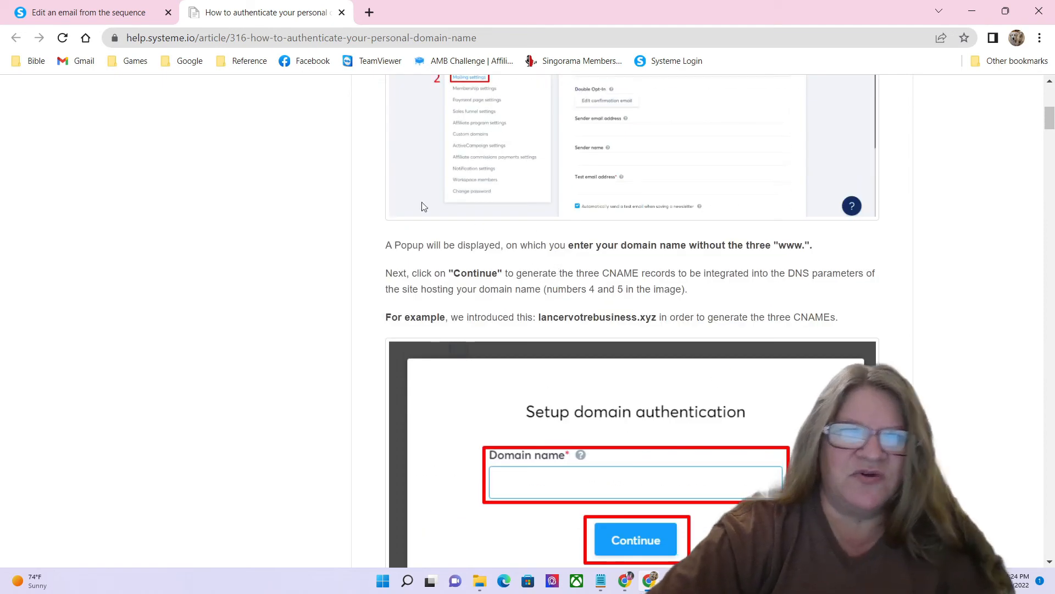
click(78, 15)
Step: Go to the account's Mailing settings through the avatar menu's Settings
click(951, 100)
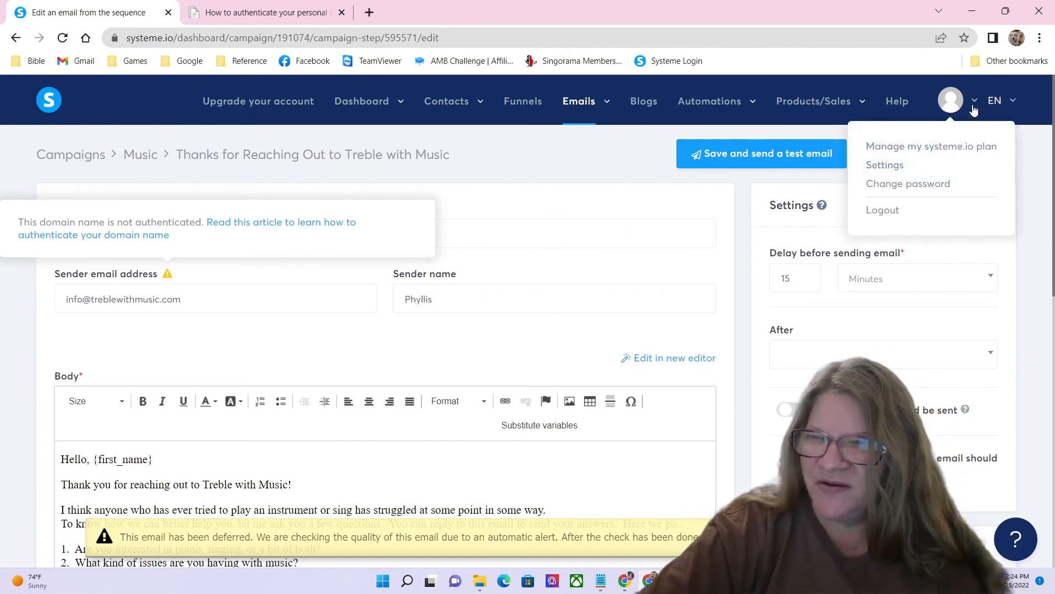
click(898, 166)
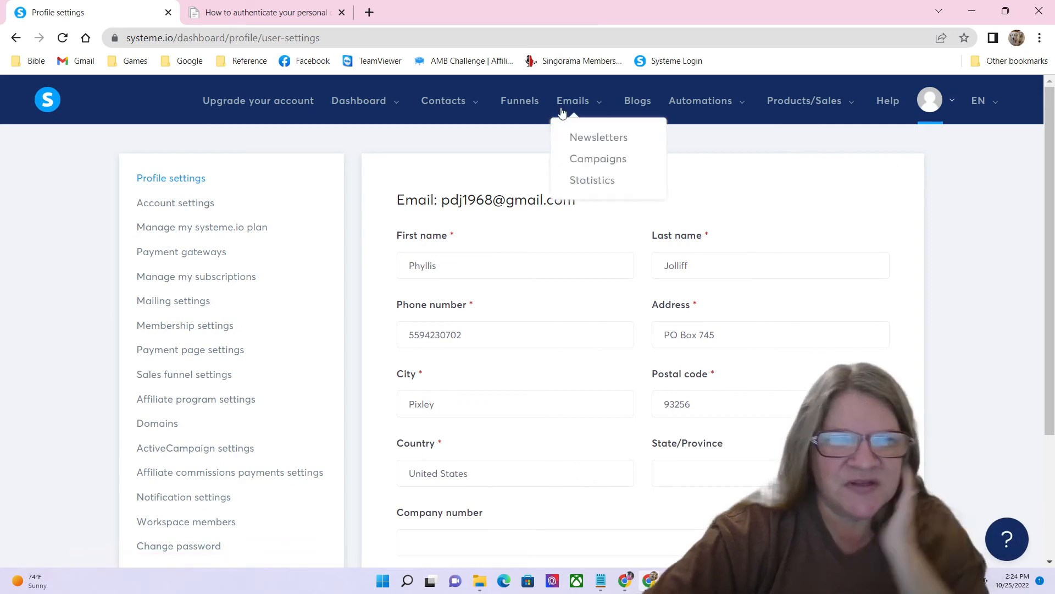
click(279, 14)
scroll(378, 184, up, 4)
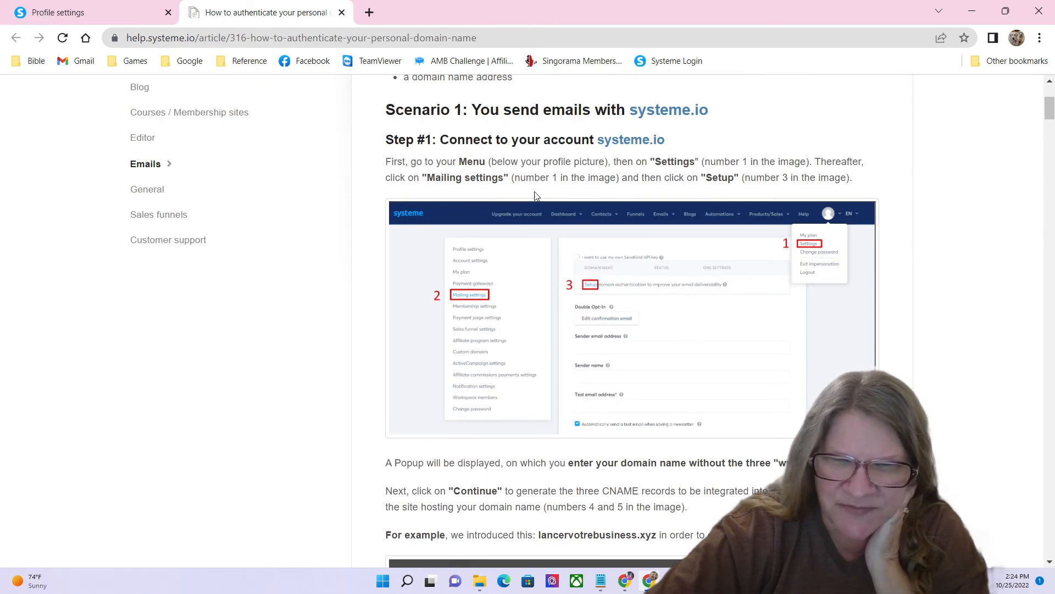
click(99, 10)
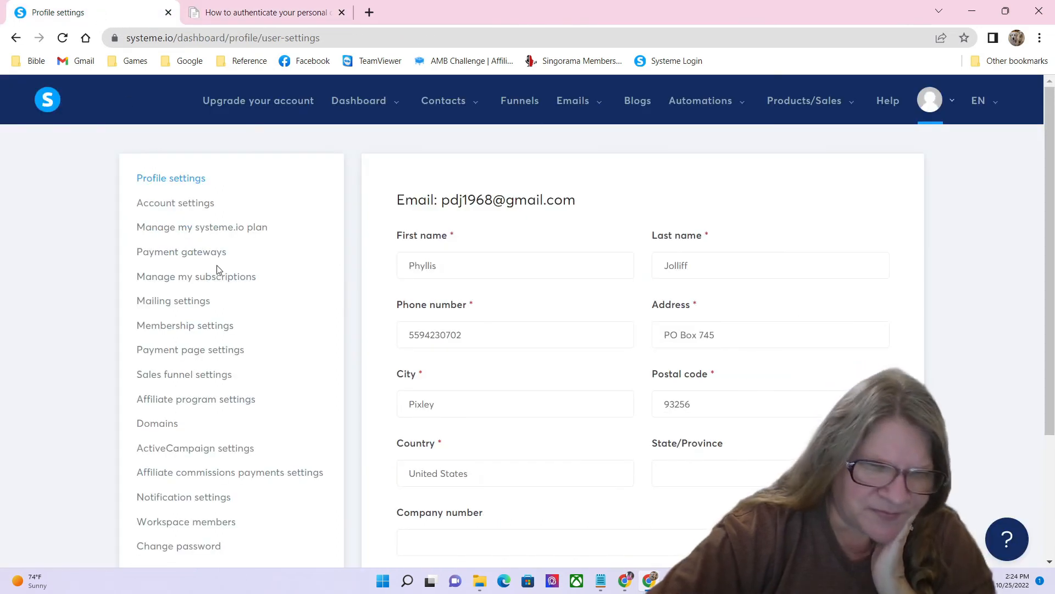
click(199, 300)
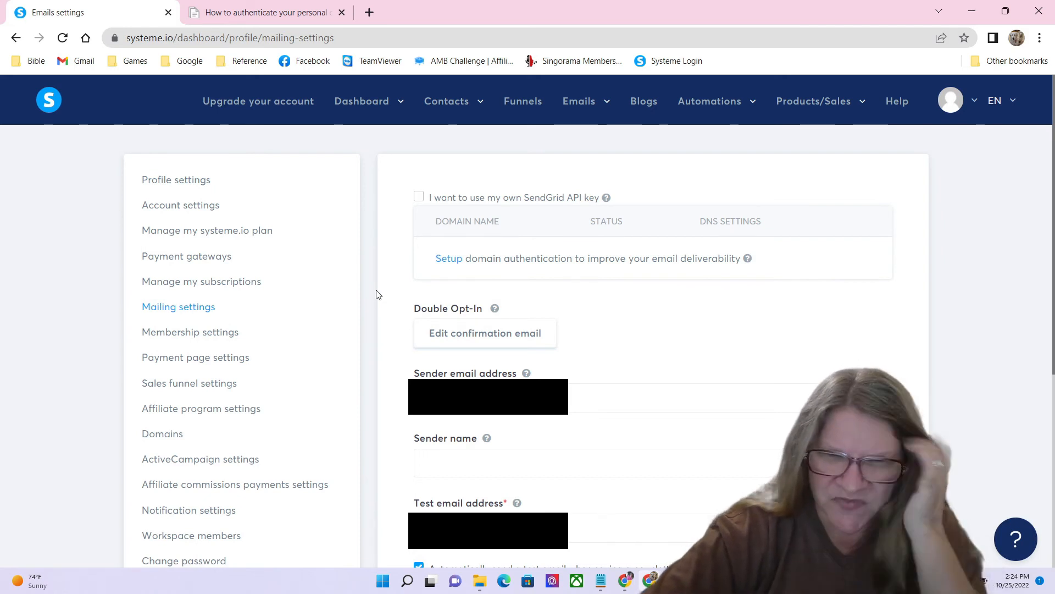
Step: Set up authentication for treblewithmusic.com and generate its three CNAME records
click(452, 259)
click(454, 303)
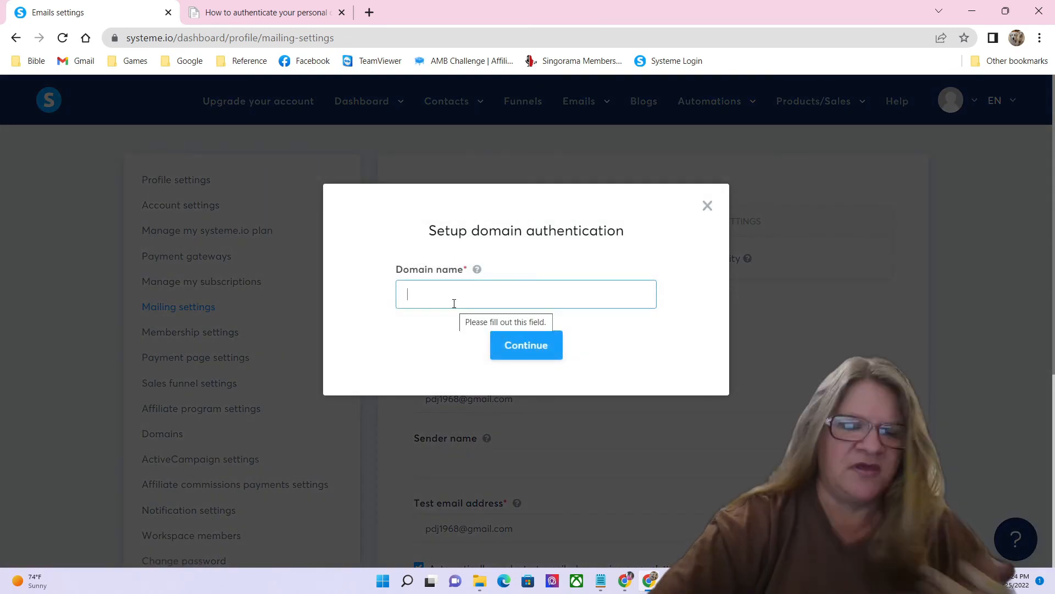
text(tr)
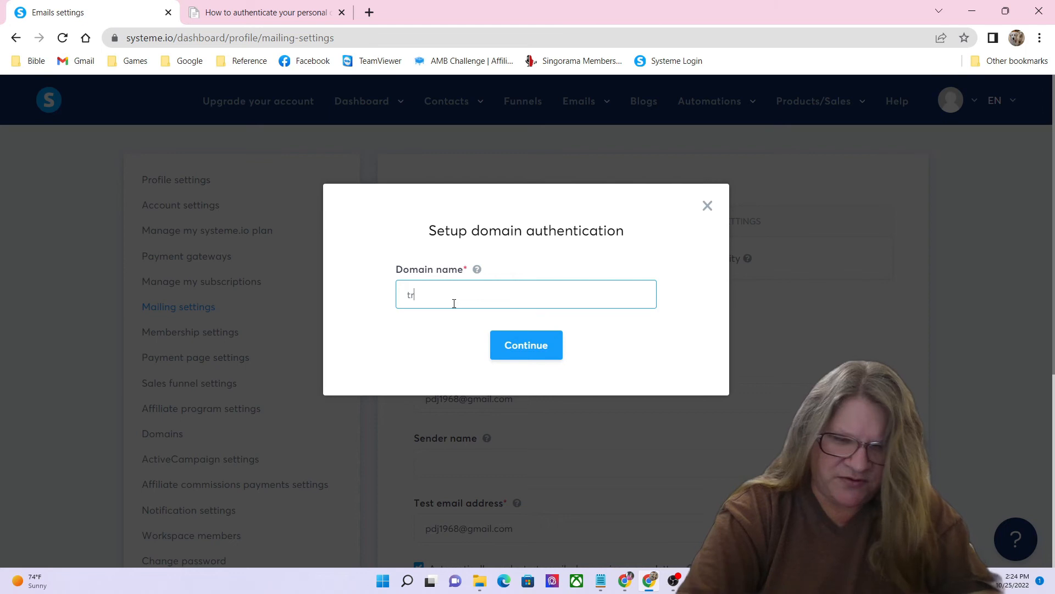
text(eblewithmusic)
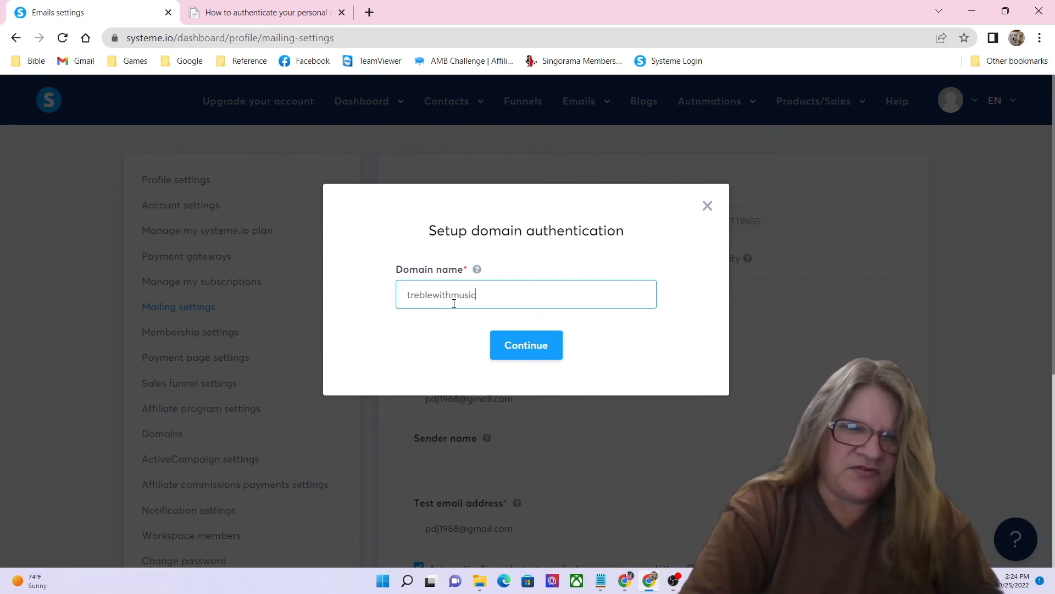
text(.com)
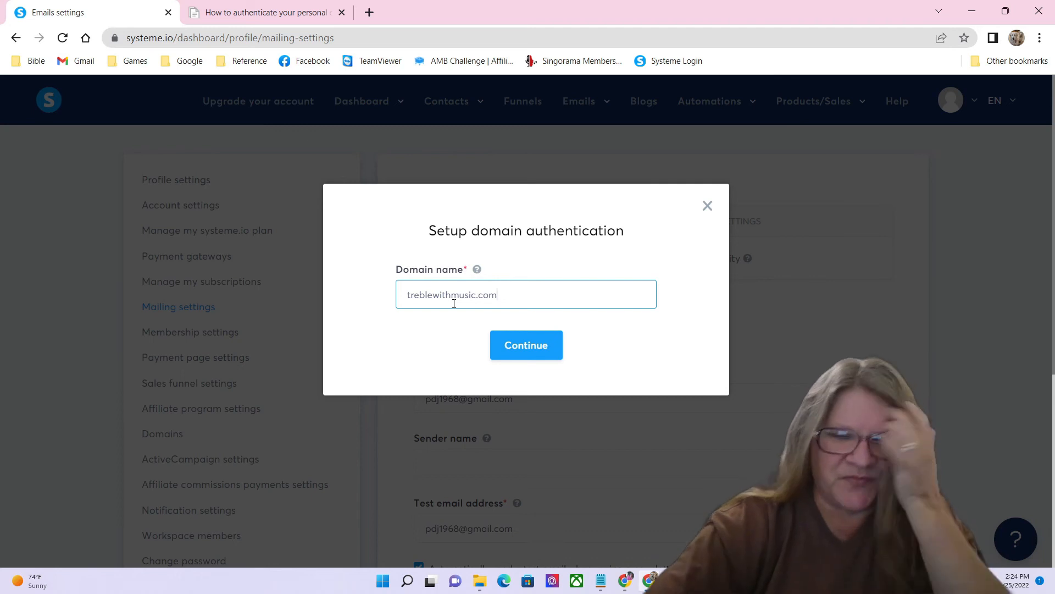
click(529, 344)
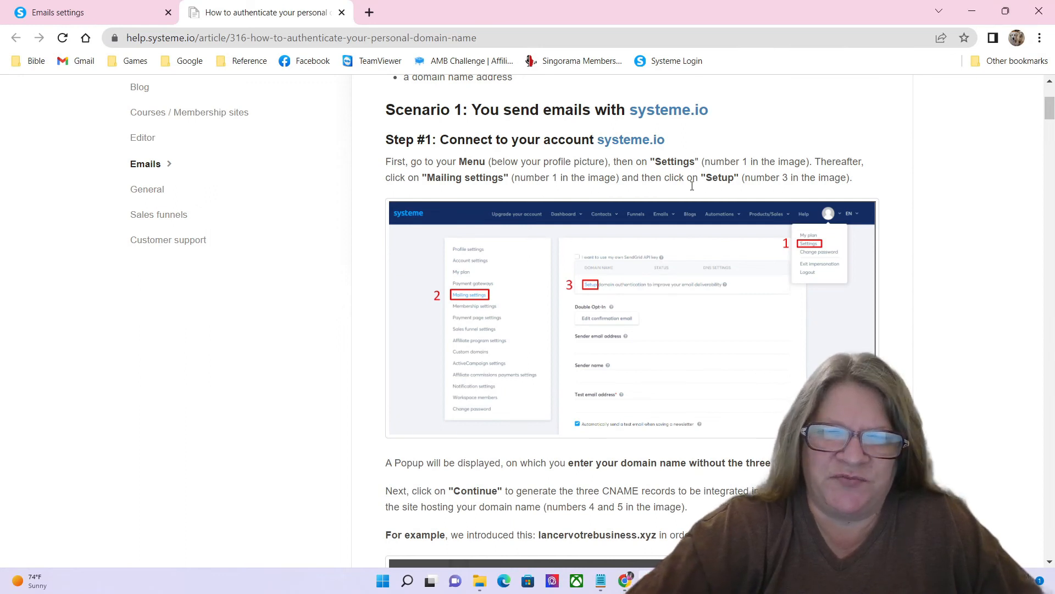
Step: Scroll through the help article's steps for adding each CNAME record to the DNS zone
scroll(699, 205, down, 1)
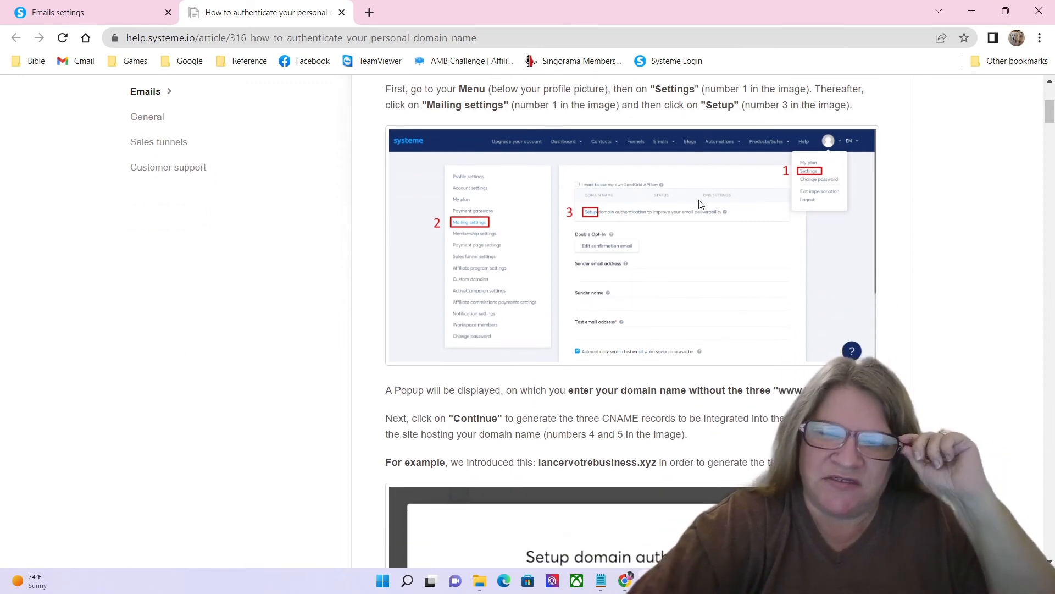
scroll(710, 217, down, 2)
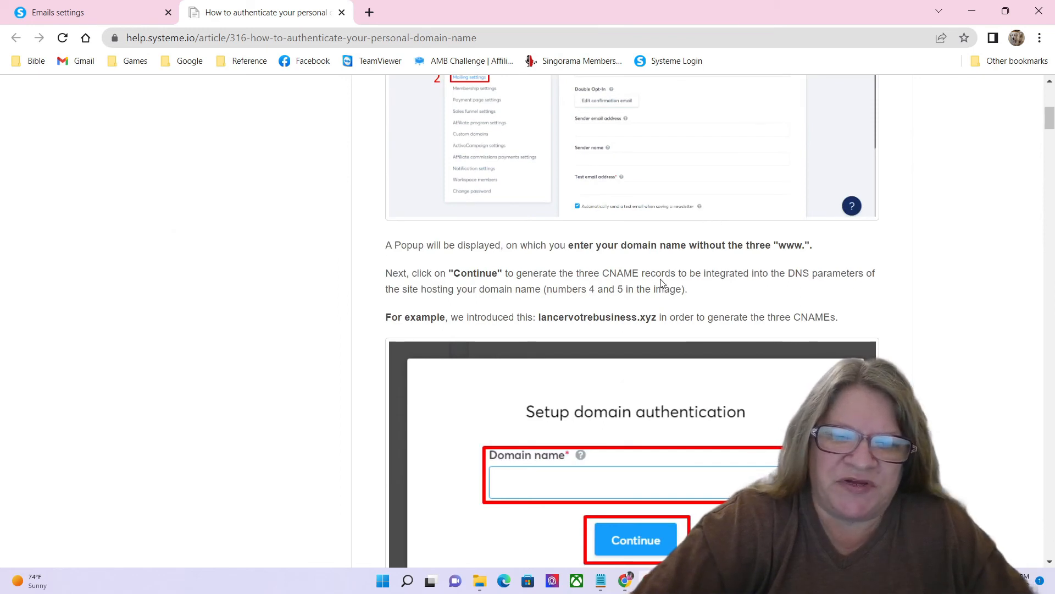
scroll(508, 217, down, 2)
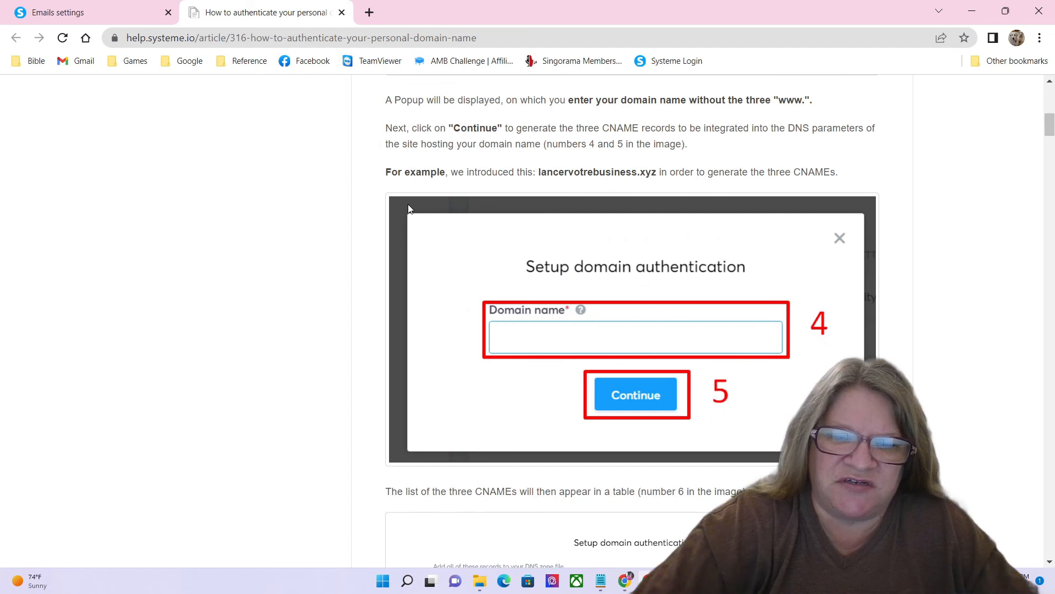
scroll(409, 209, down, 6)
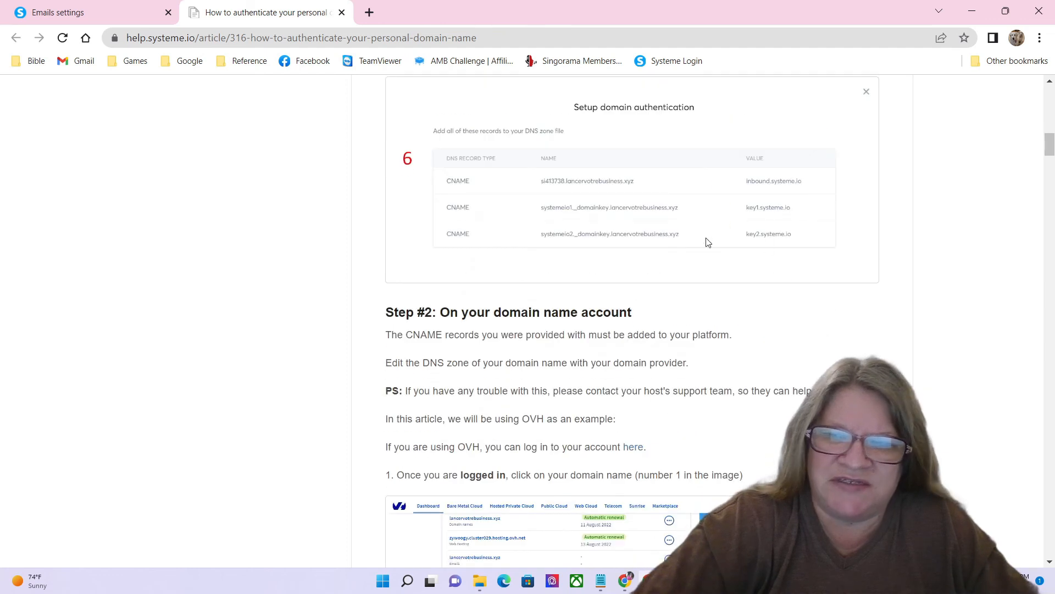
drag(1049, 149, 1044, 208)
scroll(1042, 213, down, 3)
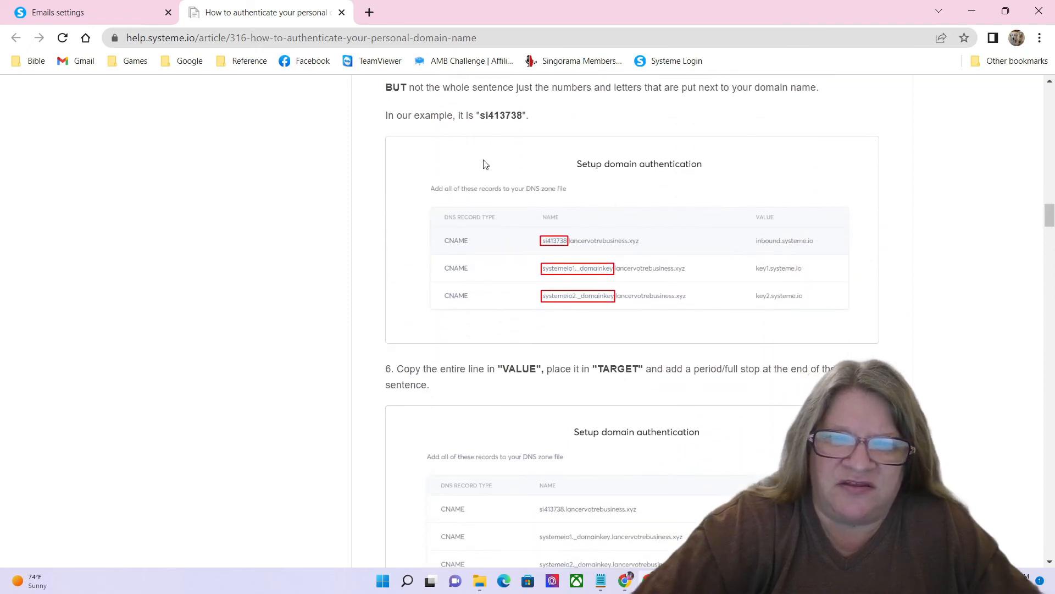
drag(1050, 216, 1051, 245)
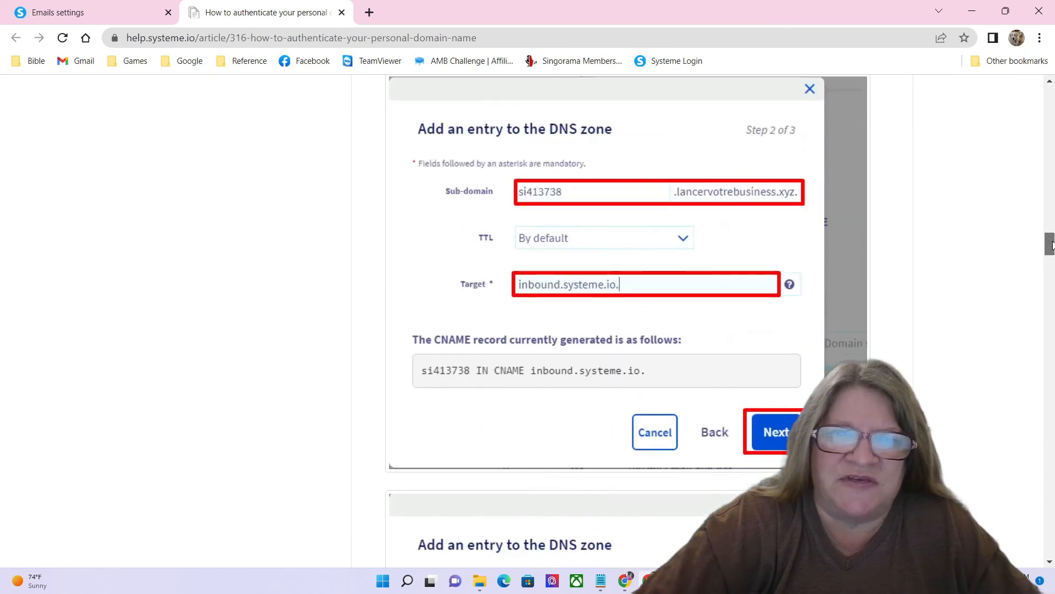
click(88, 12)
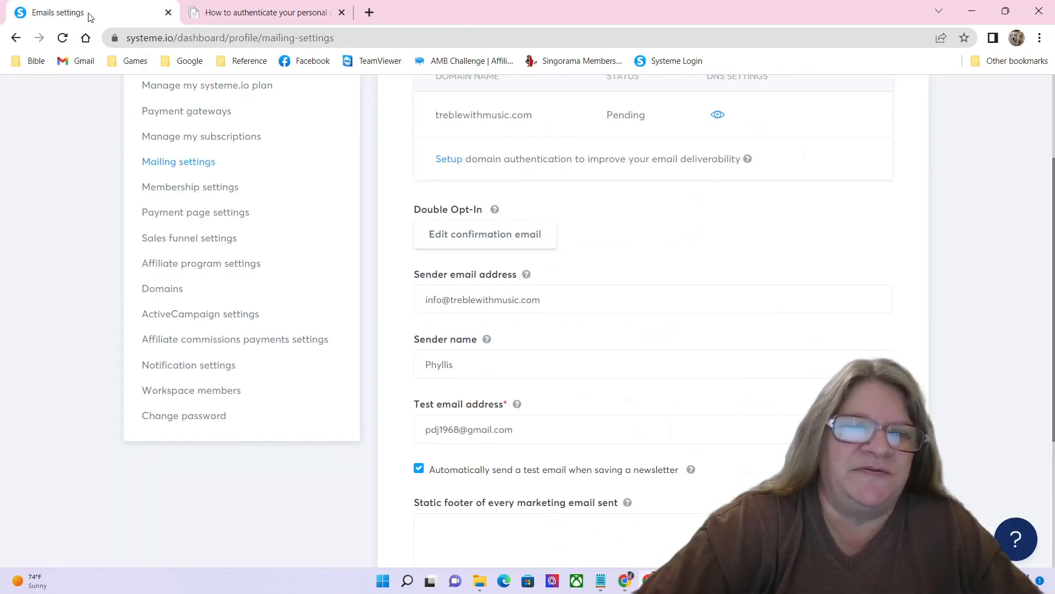
scroll(777, 266, up, 3)
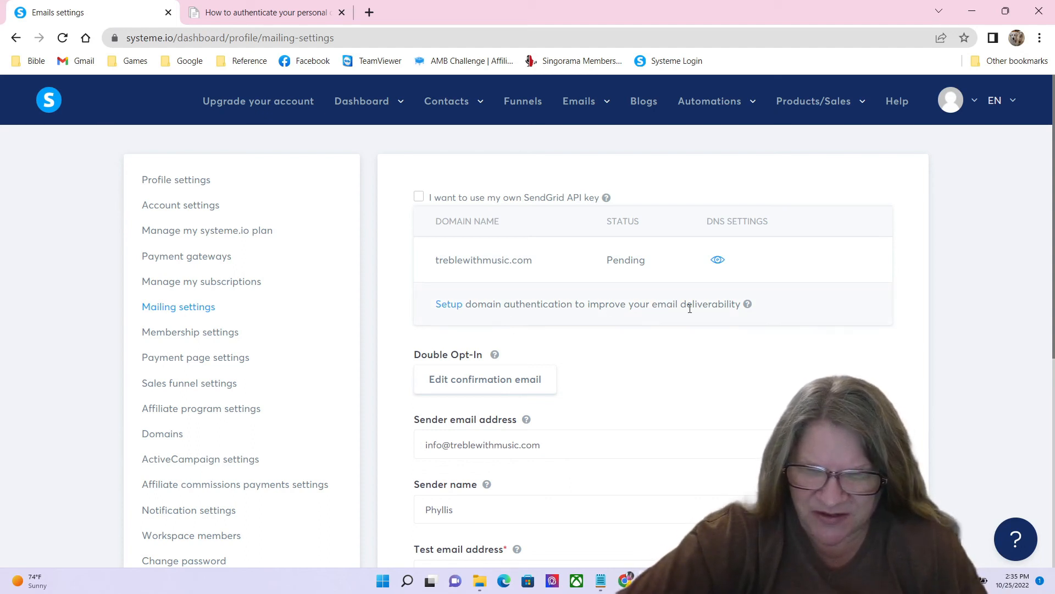
scroll(671, 316, down, 3)
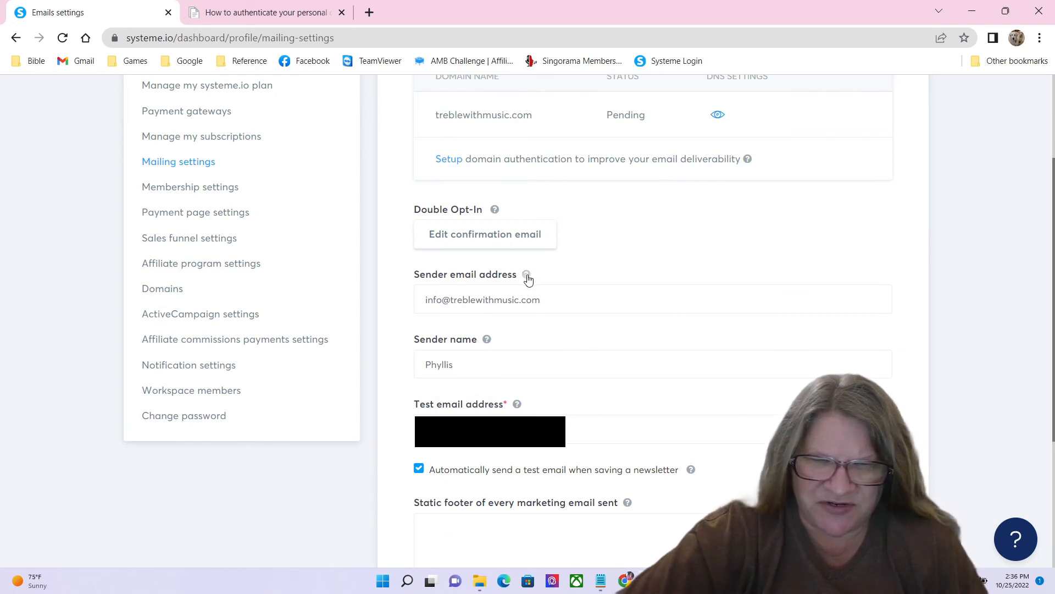
mouse_move(528, 280)
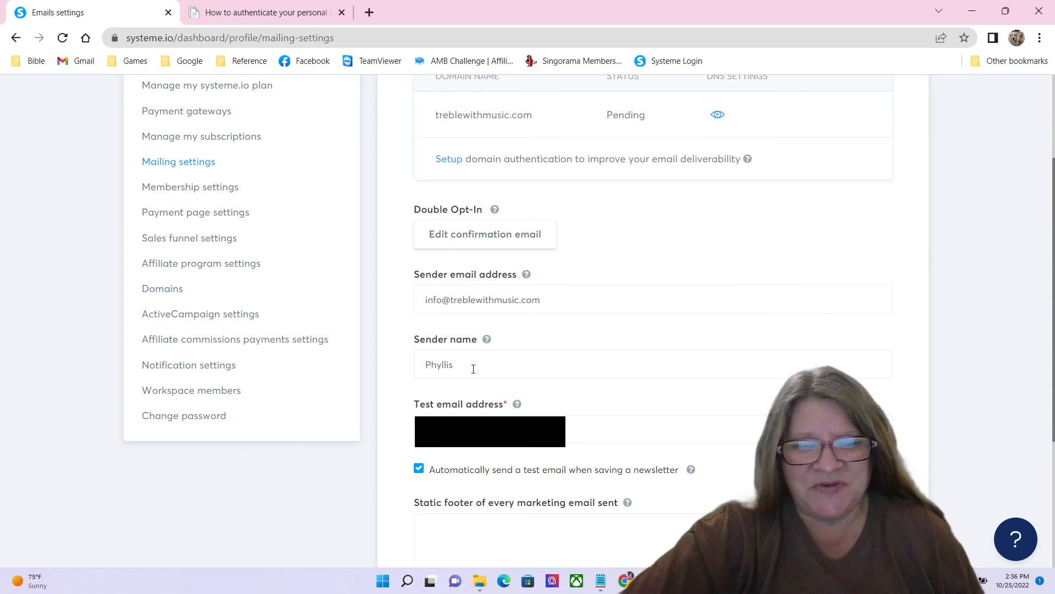
scroll(520, 350, down, 3)
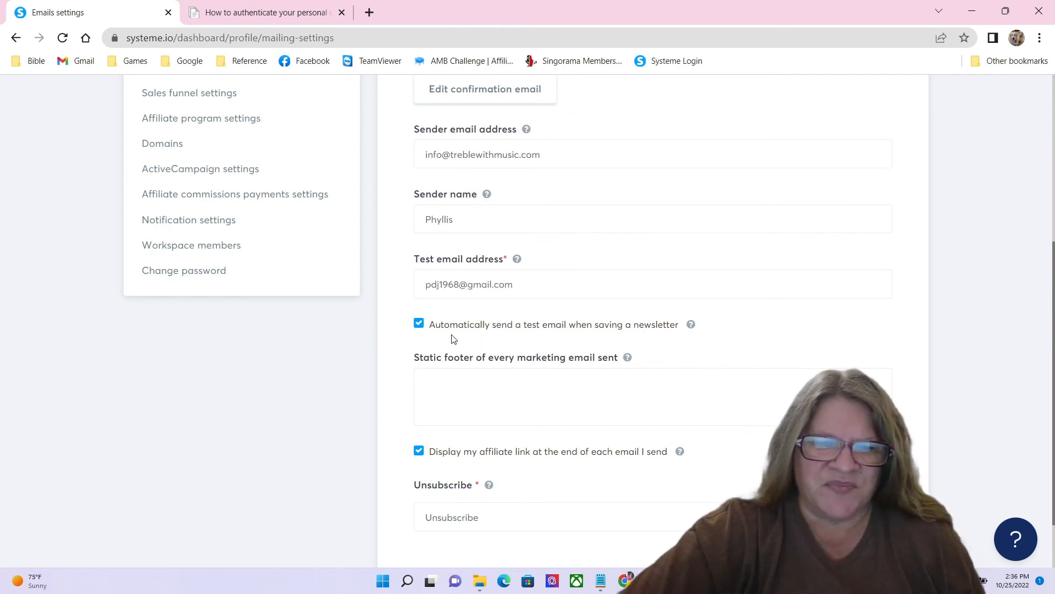
scroll(455, 333, down, 1)
scroll(455, 332, down, 1)
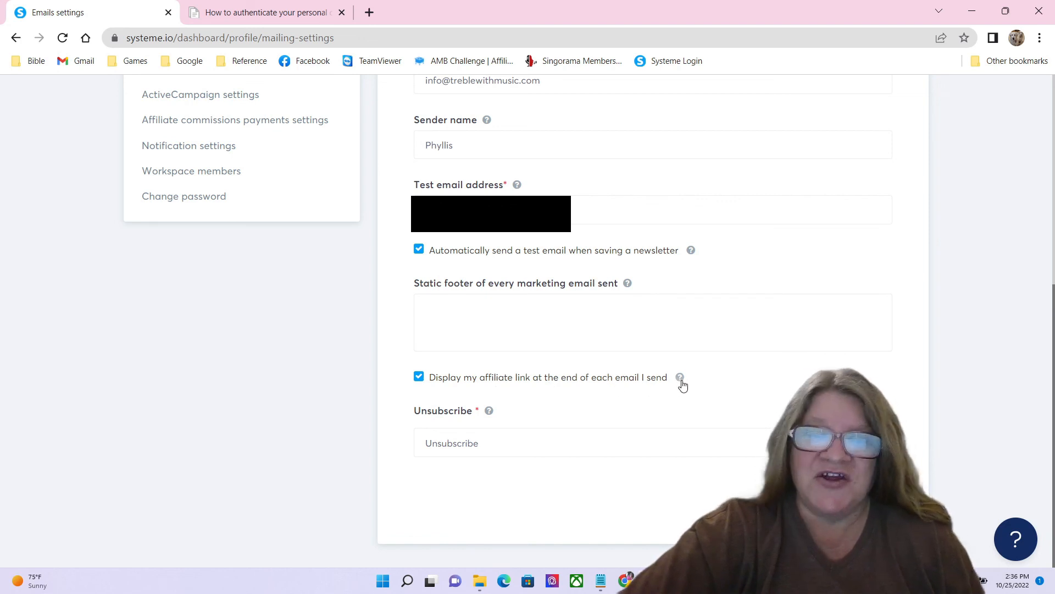
mouse_move(681, 380)
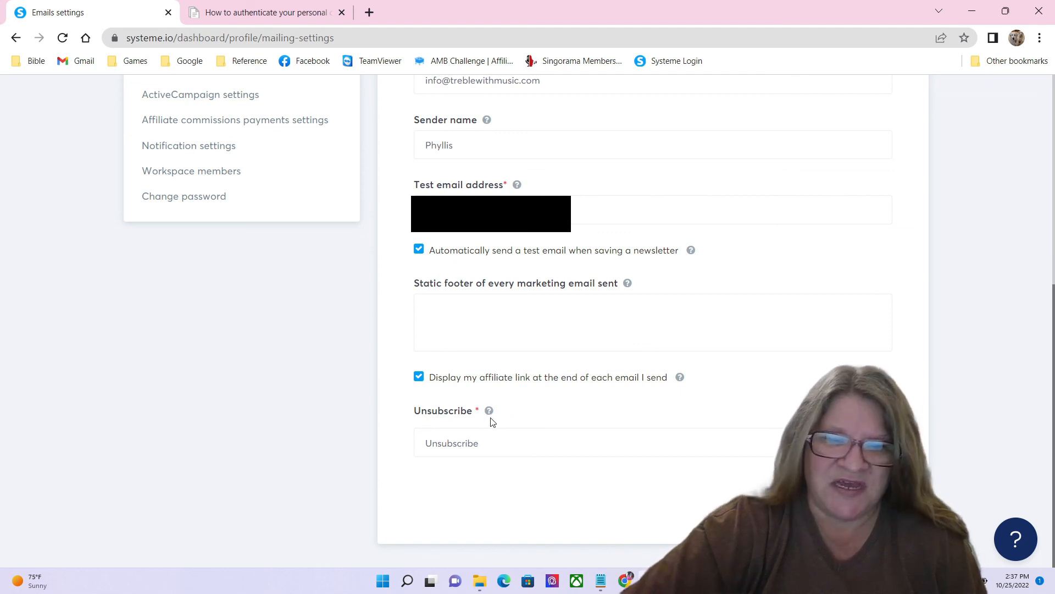
mouse_move(490, 418)
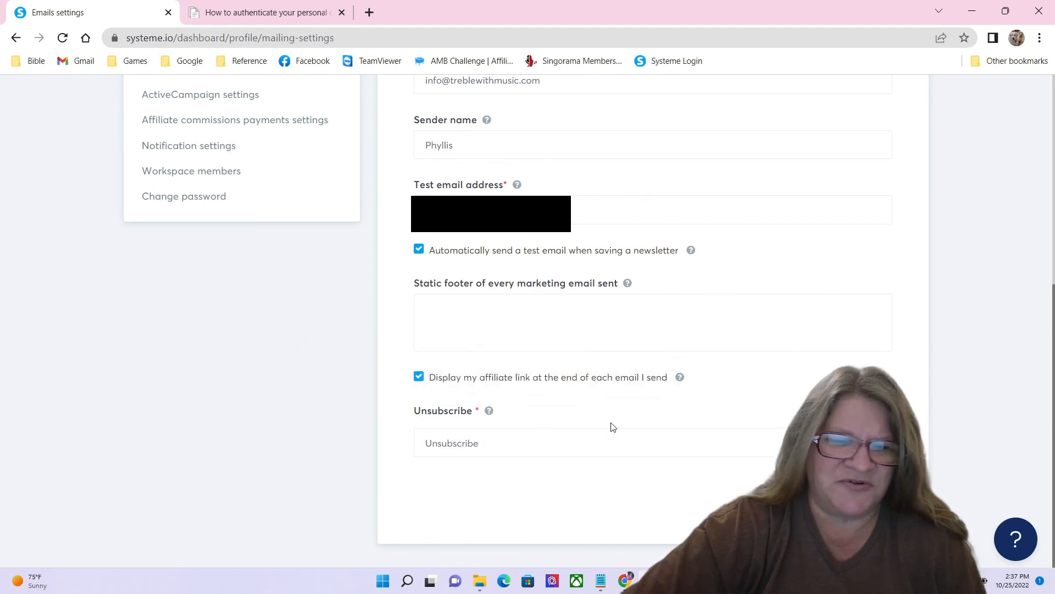
scroll(824, 322, up, 7)
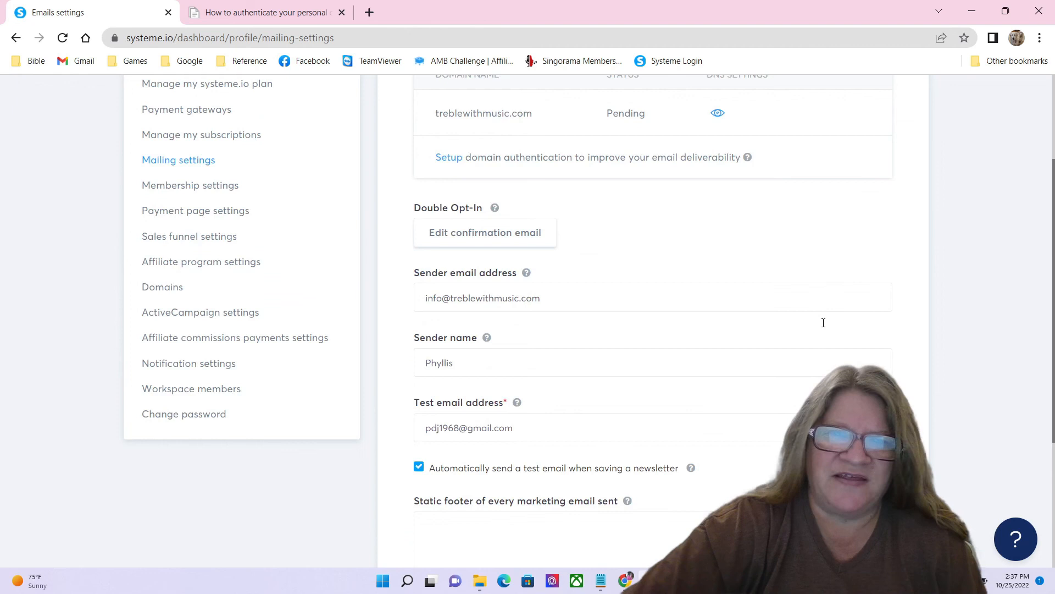
mouse_move(748, 310)
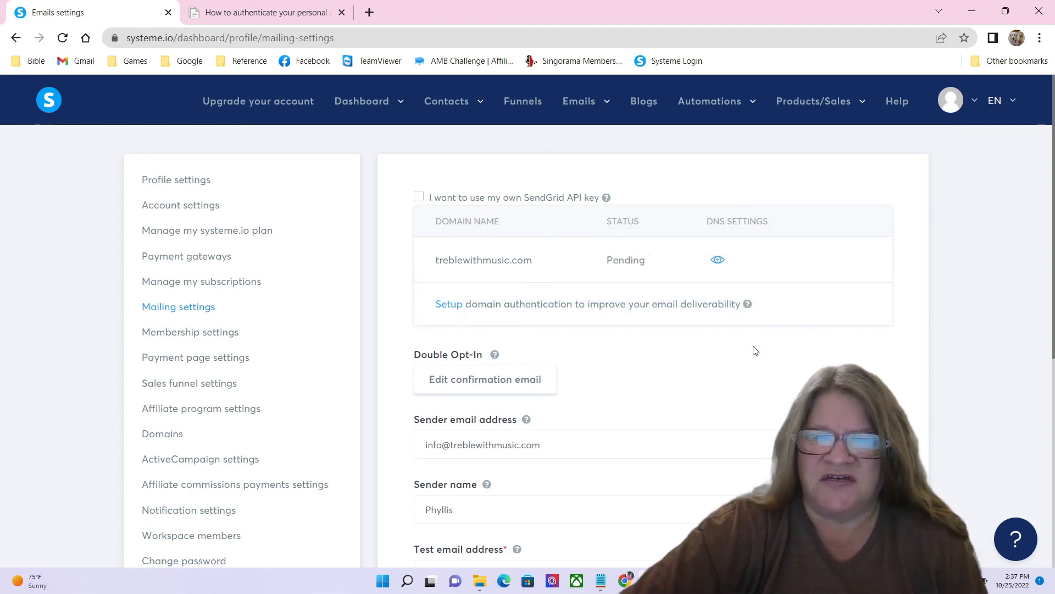
mouse_move(353, 120)
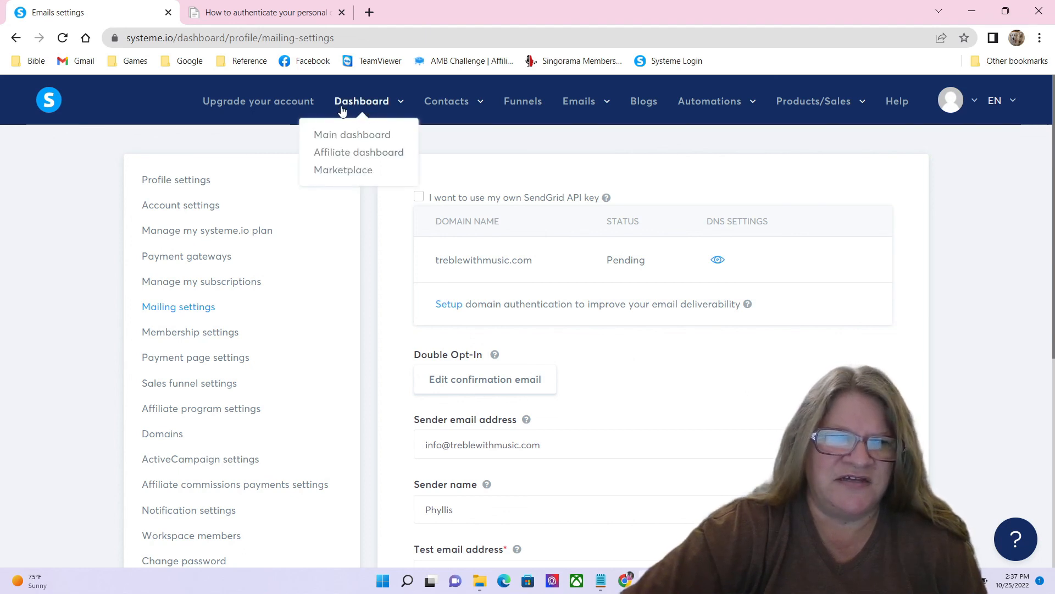
Step: Reload the mailing settings page, then go to Dashboard > Main dashboard
click(63, 40)
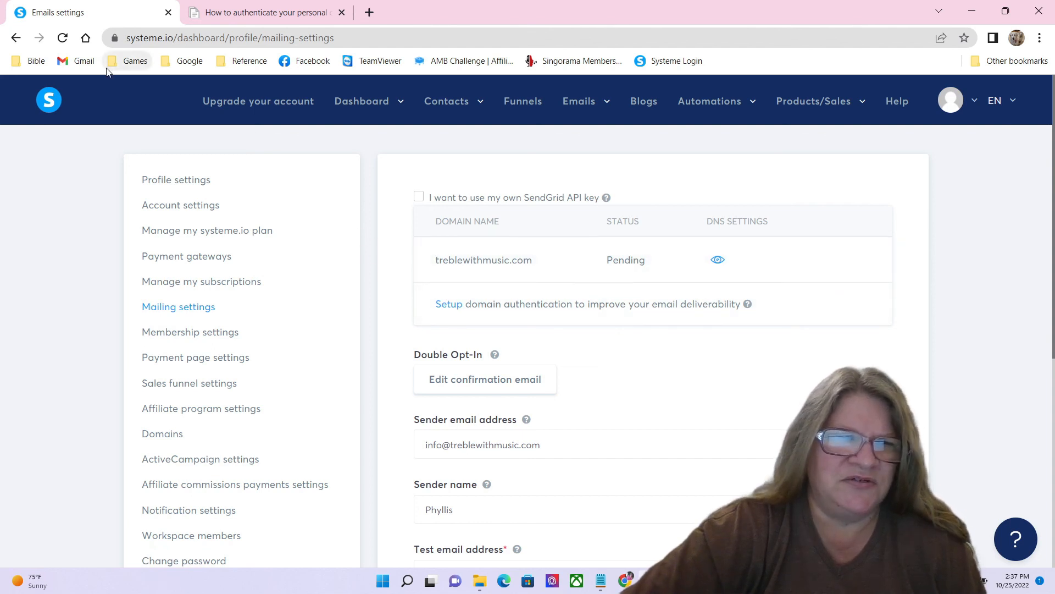
mouse_move(337, 109)
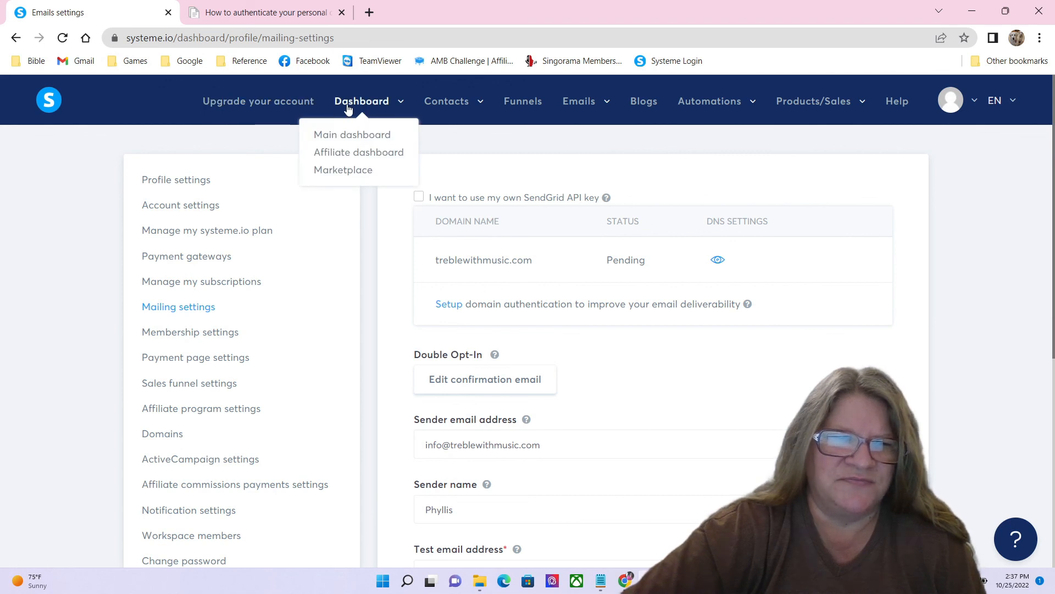
click(351, 135)
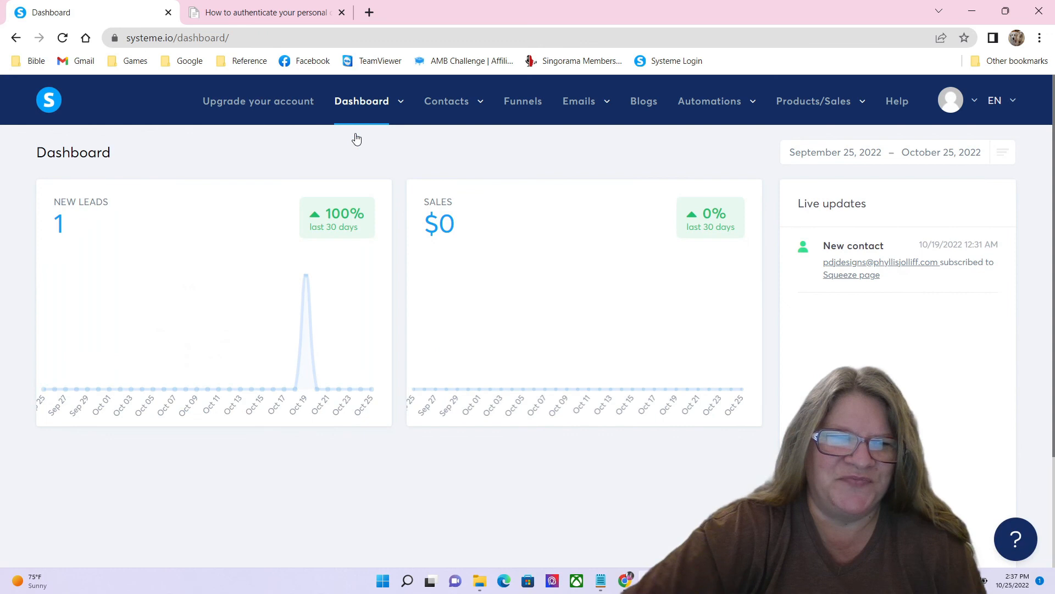